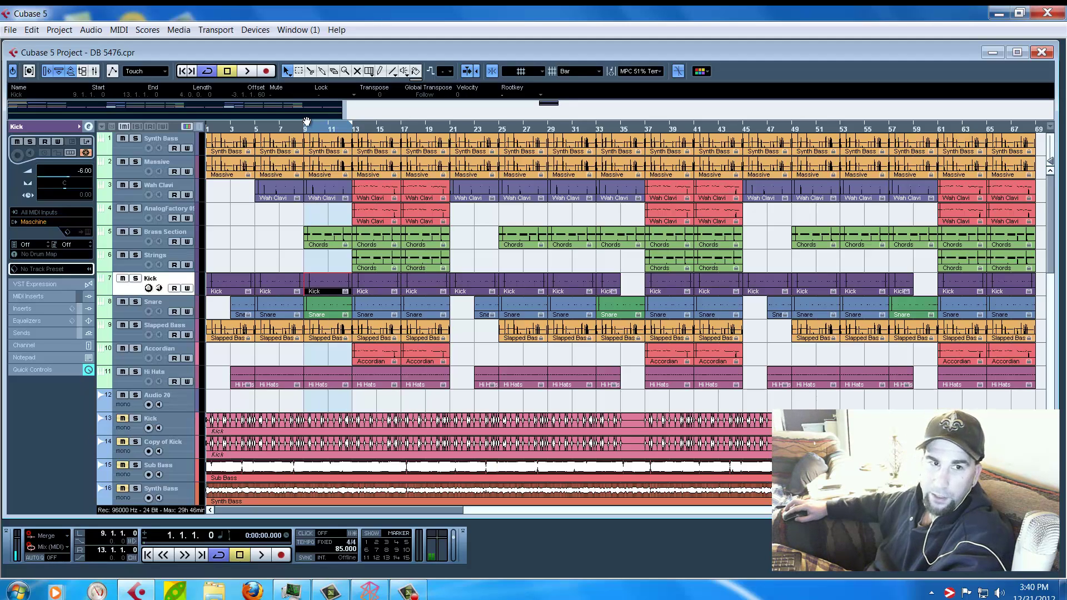
# - Set the loop range to bars 1 to 13, play it, and extend the loop's end to about bar 17
pyautogui.moveTo(307, 121); pyautogui.dragTo(208, 122)
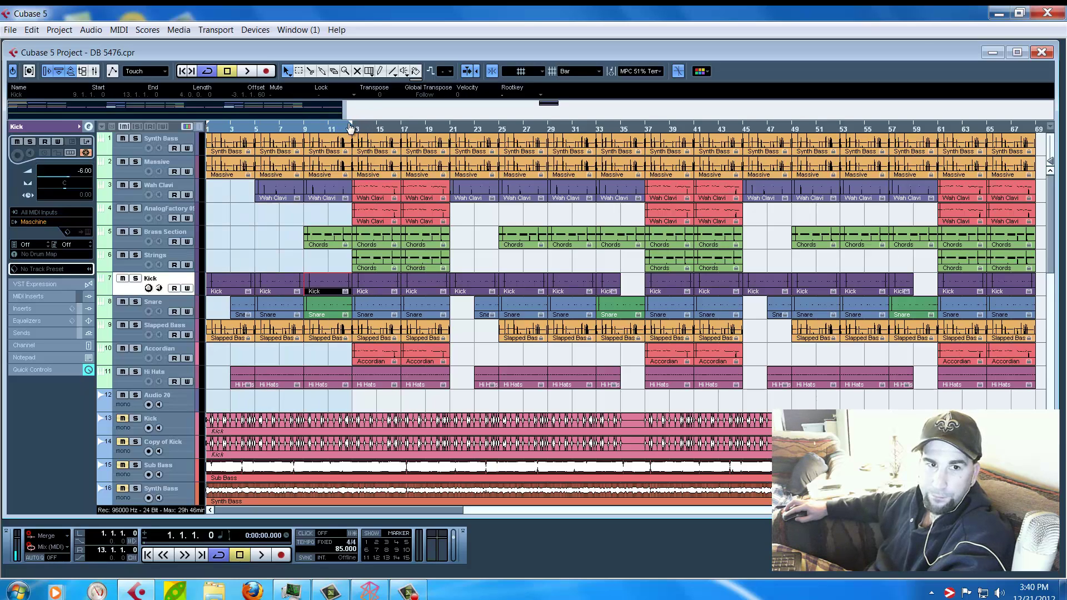
pyautogui.press('space')
pyautogui.moveTo(350, 127); pyautogui.dragTo(403, 128)
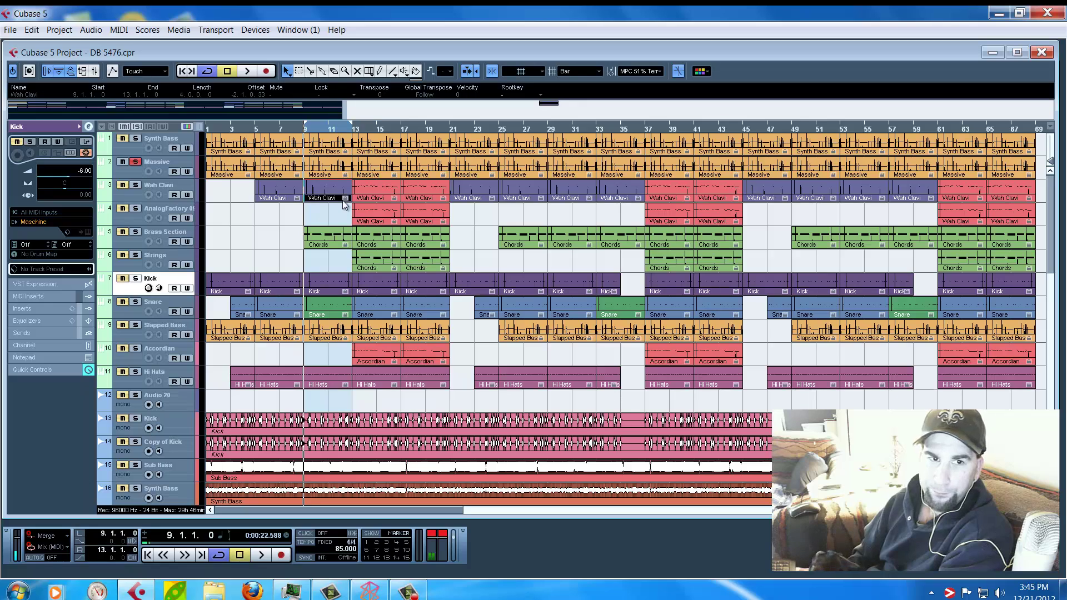
# - Play bars 9 to 13 with Massive soloed, adding Synth Bass and Slapped Bass to the solo to hear the layered basses
pyautogui.press('space')
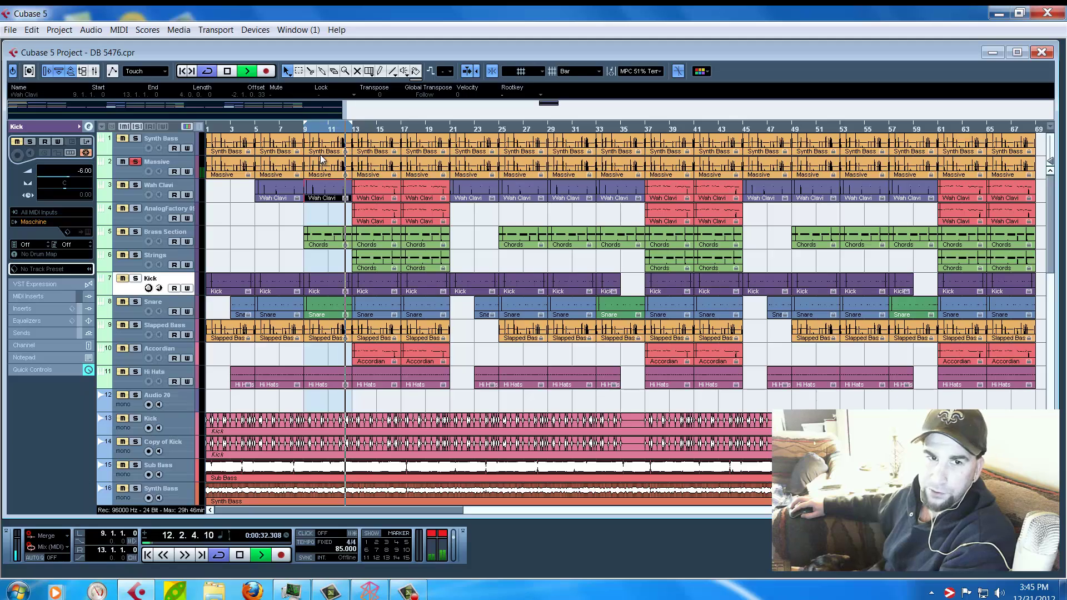
pyautogui.click(136, 139)
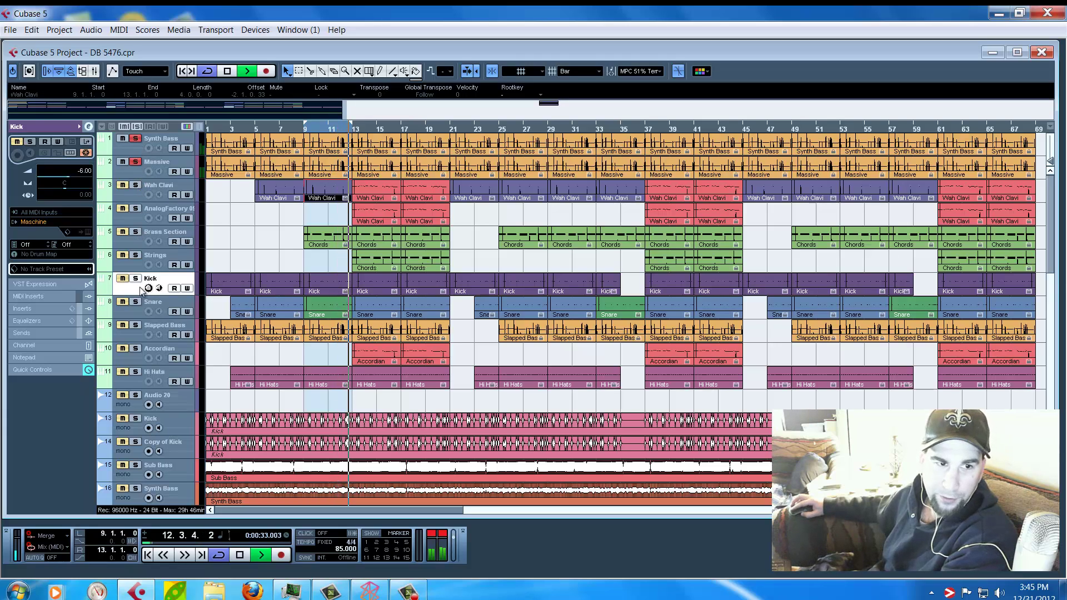
pyautogui.click(136, 325)
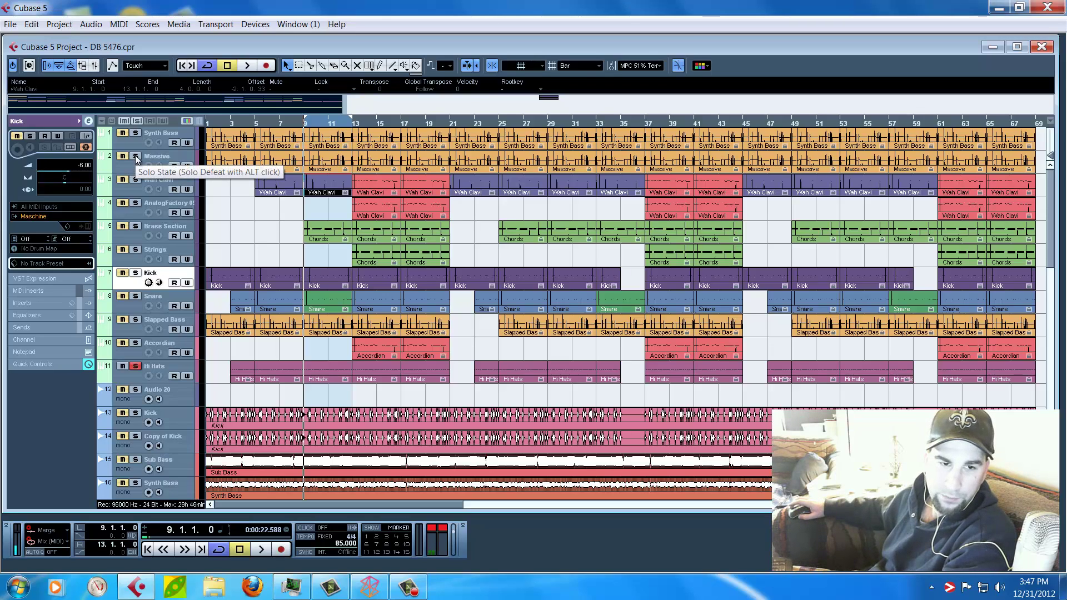
# - Play the loop with Hi Hats soloed and successively add Snare, Kick, Synth Bass, Massive and Slapped Bass to the solo
pyautogui.press('space')
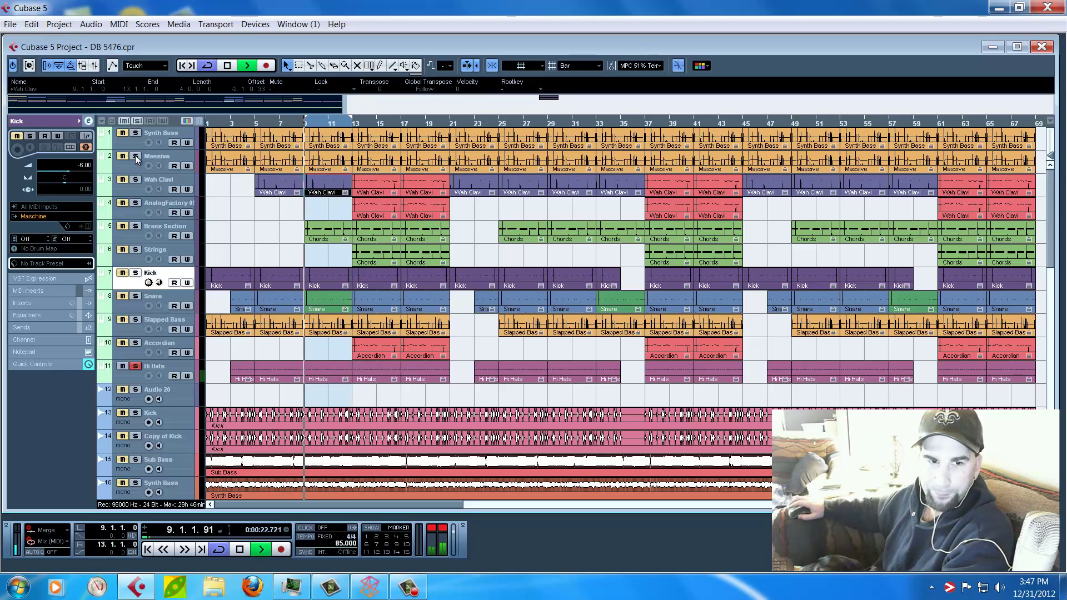
pyautogui.click(135, 297)
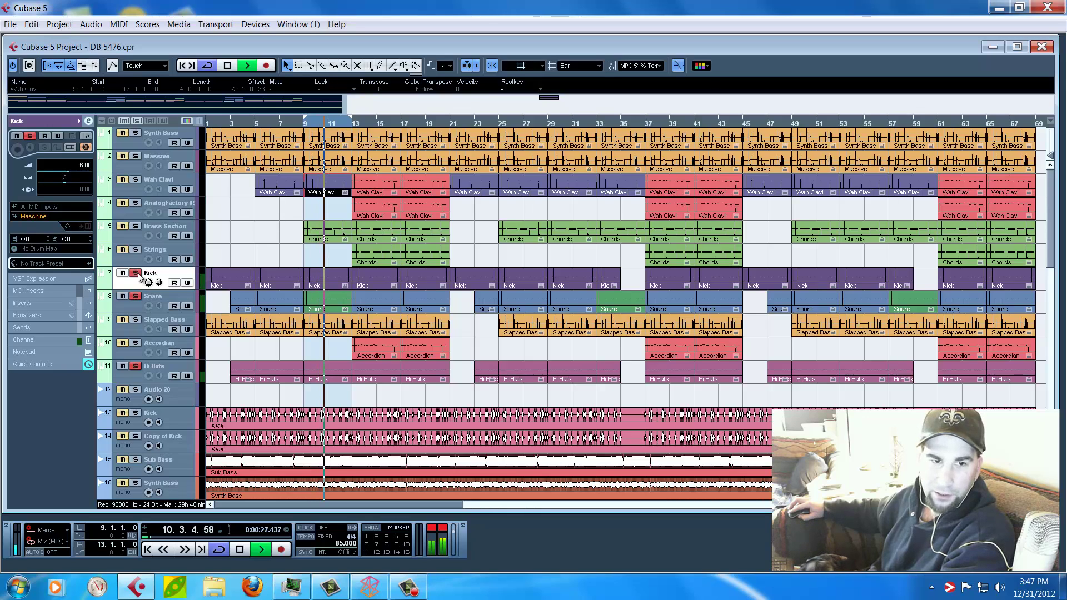
pyautogui.click(135, 133)
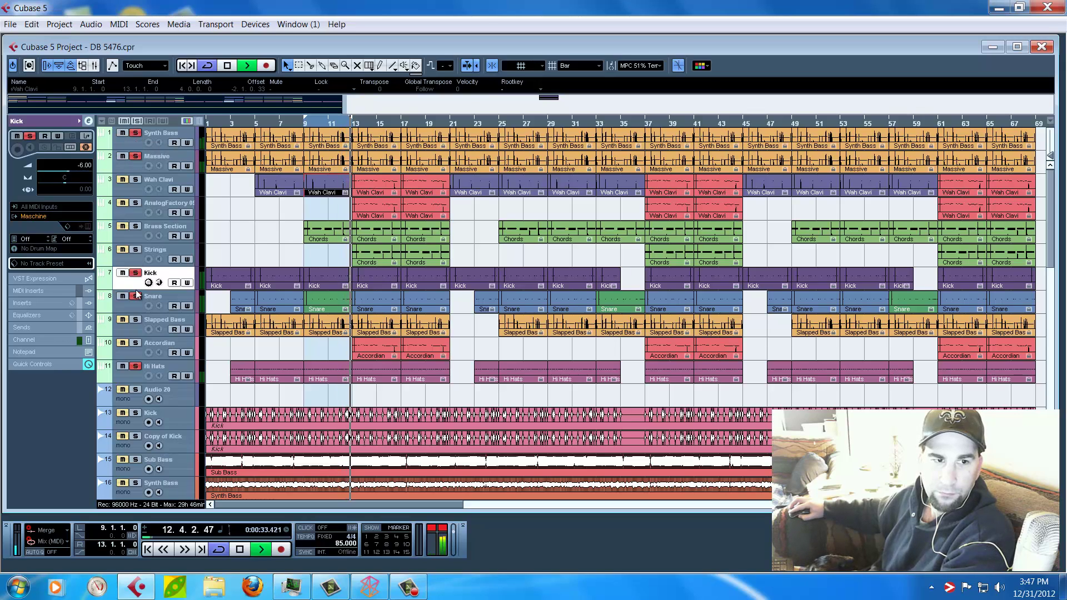
pyautogui.click(135, 319)
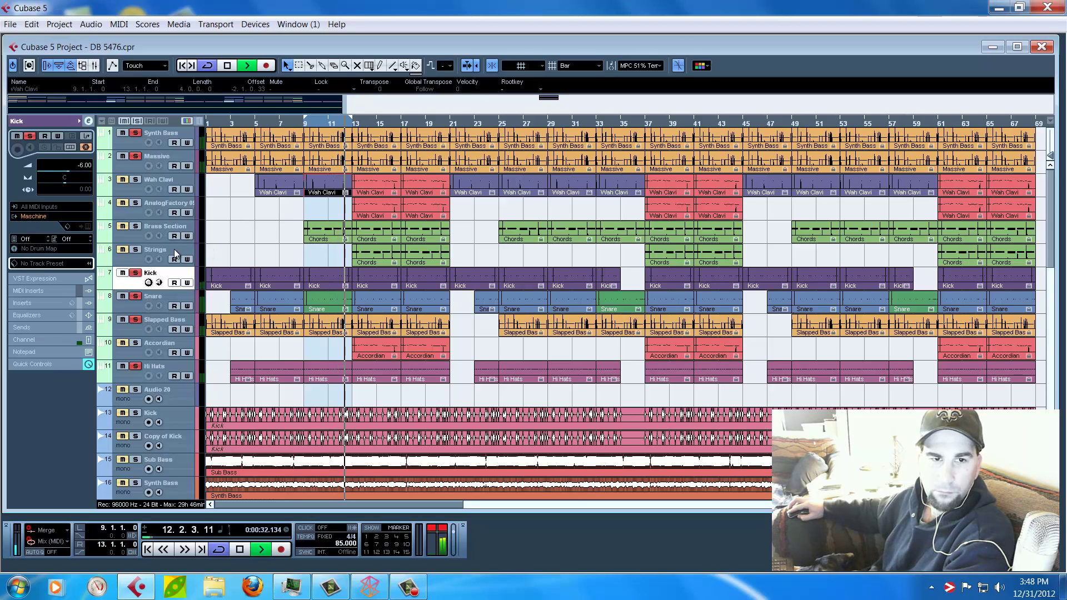
# - Stop playback and clear the solos on the drum and bass tracks
pyautogui.press('space')
pyautogui.click(135, 273)
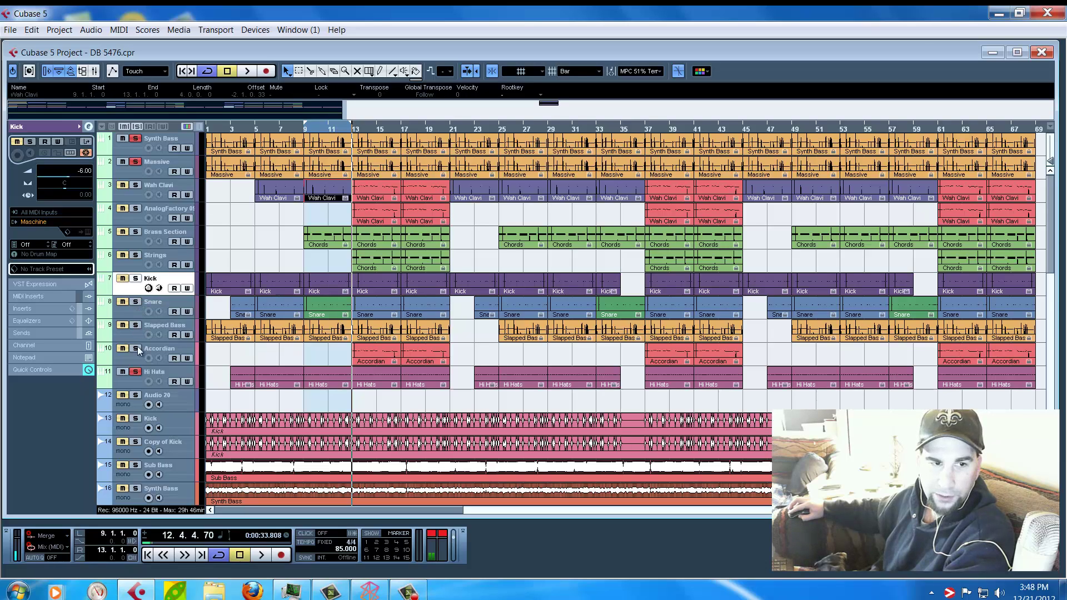
pyautogui.click(136, 371)
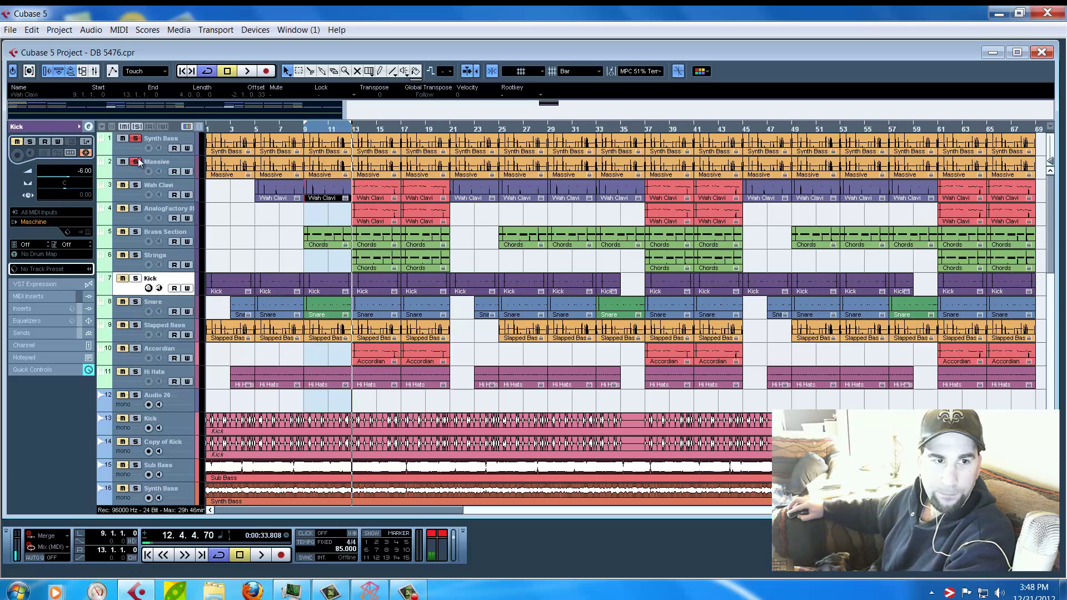
pyautogui.click(136, 138)
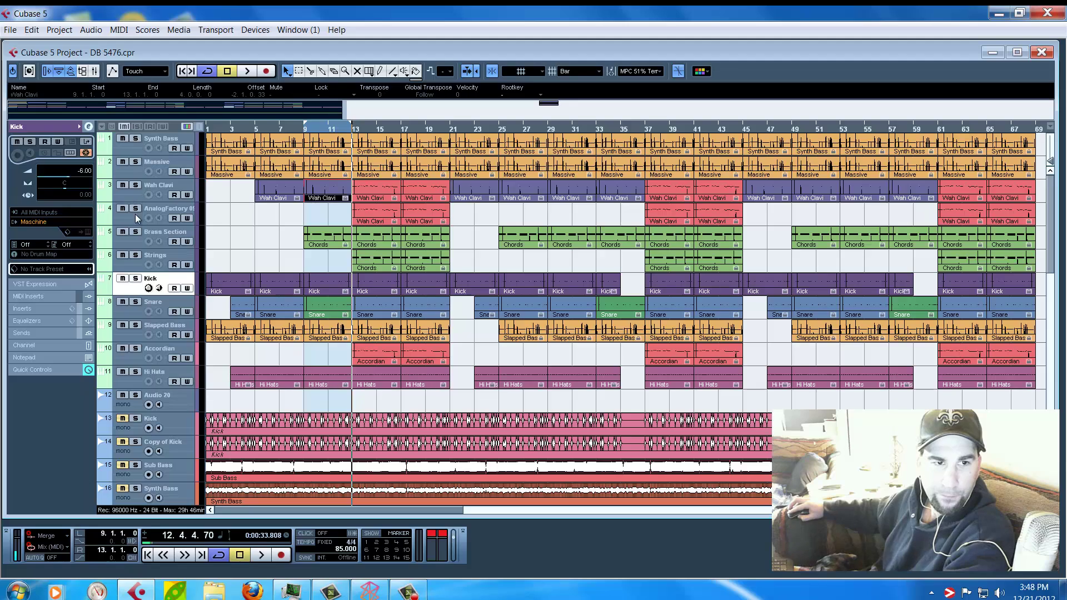
# - Audition the Brass Section in solo over bars 9 to 13, adding Synth Bass, Massive and Wah Clavi
pyautogui.click(135, 232)
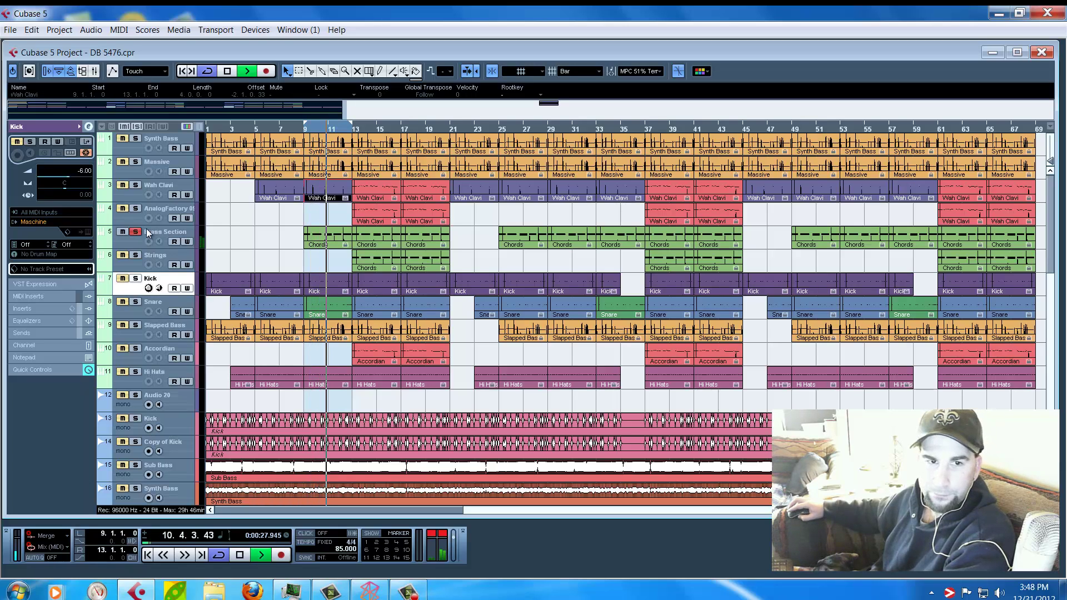
pyautogui.click(135, 139)
pyautogui.click(135, 161)
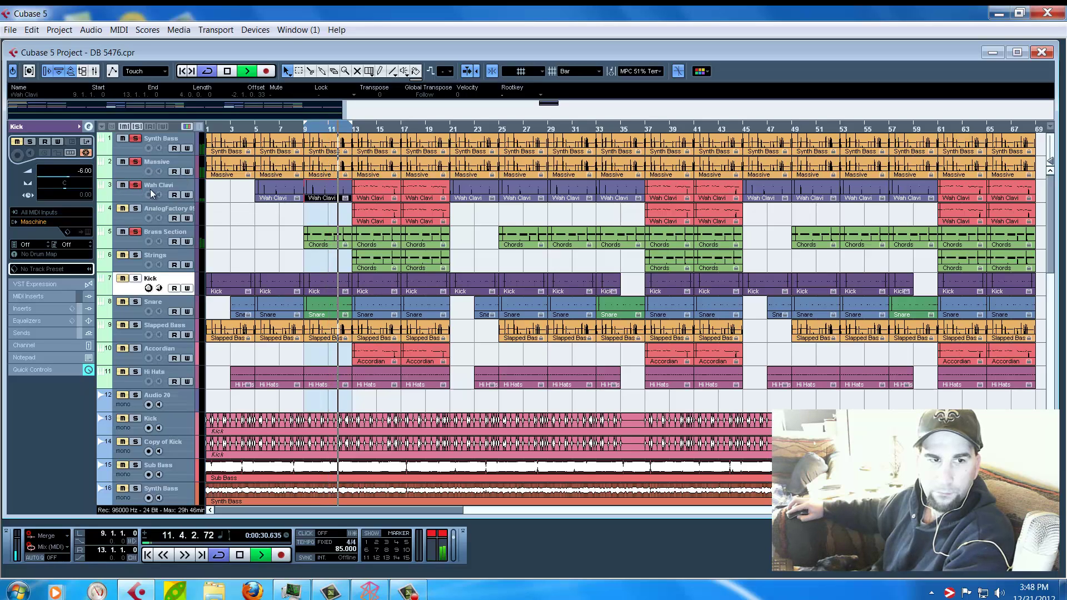
# - Take the Brass Section out of solo and play bars 13 to 17 with Wah Clavi, Accordion and AnalogFactory soloed
pyautogui.click(137, 232)
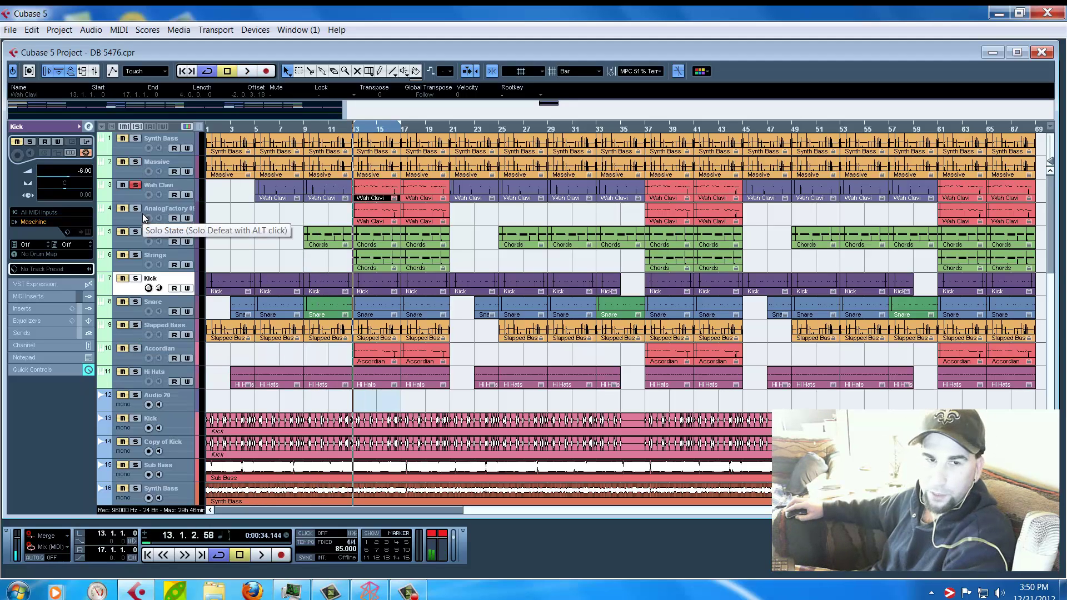
pyautogui.press('space')
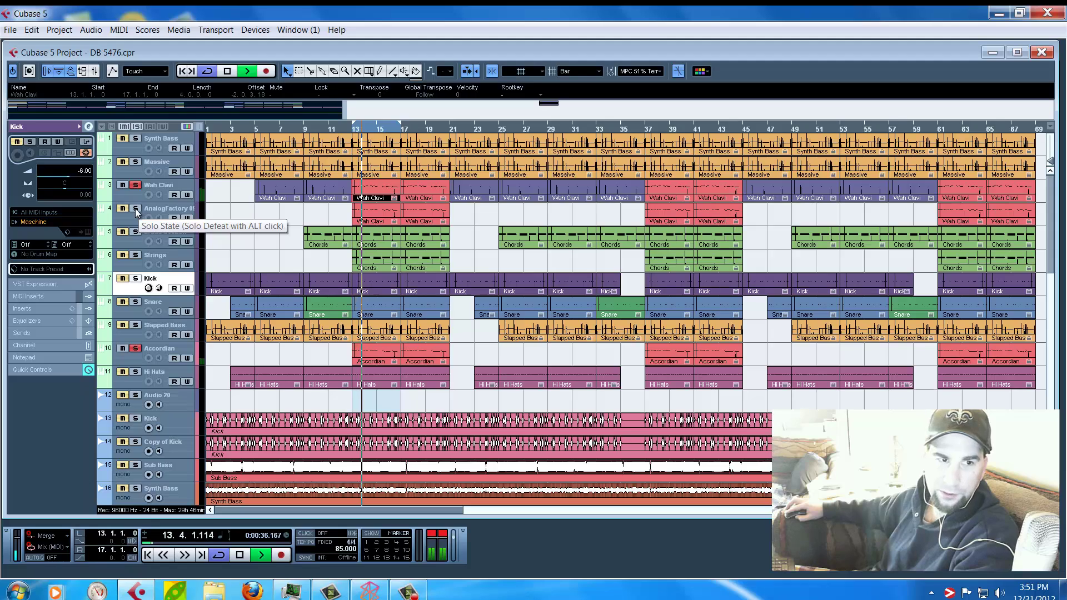
pyautogui.click(136, 209)
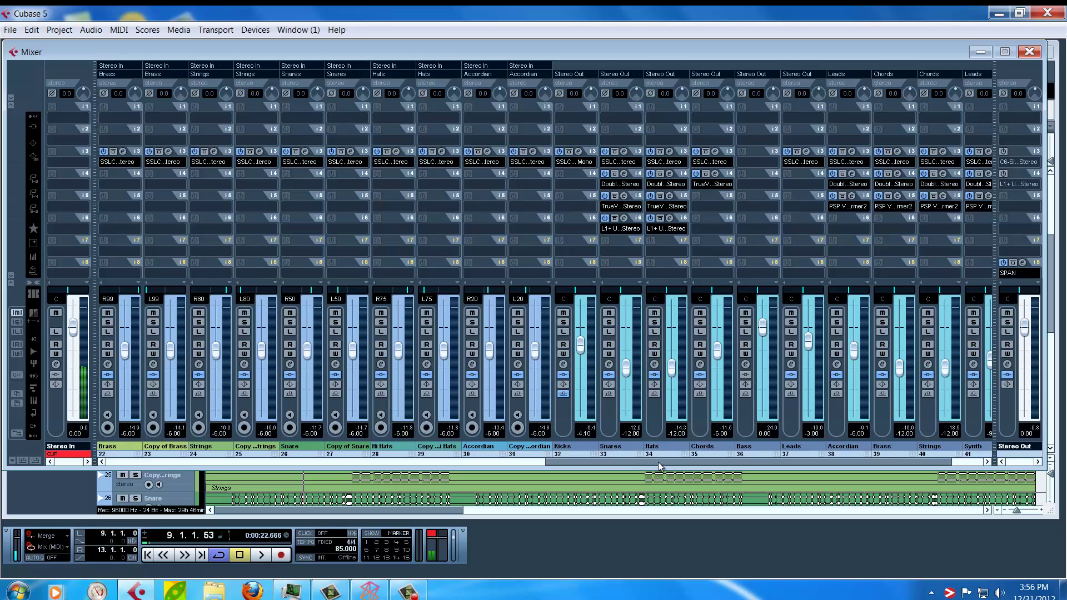
# - Play the full mix over bars 9 to 13 in the mixer and solo the Kicks group channel
pyautogui.moveTo(658, 462); pyautogui.dragTo(664, 462)
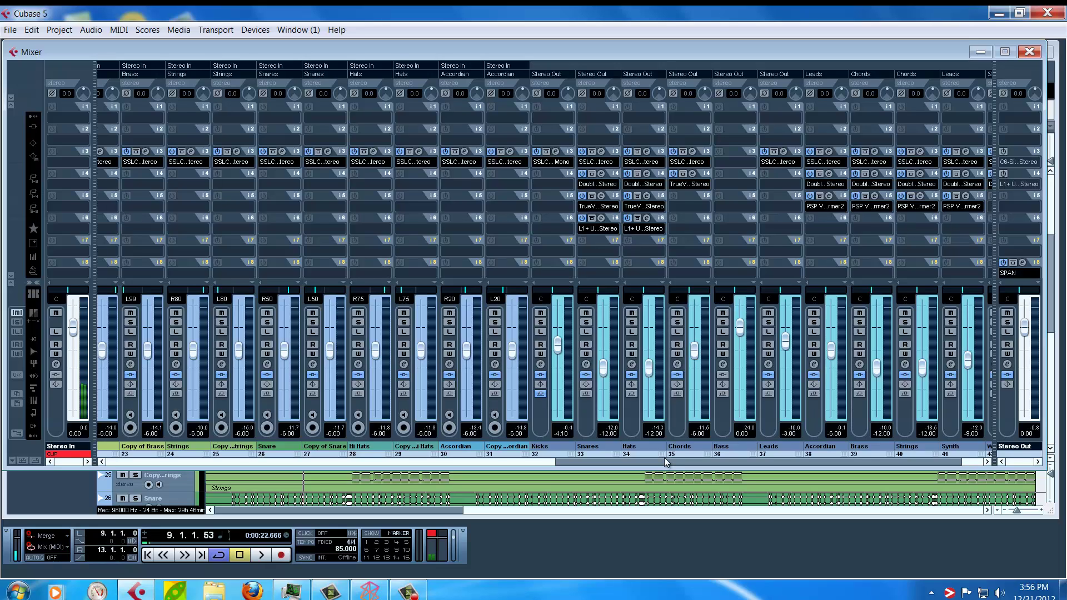
pyautogui.press('space')
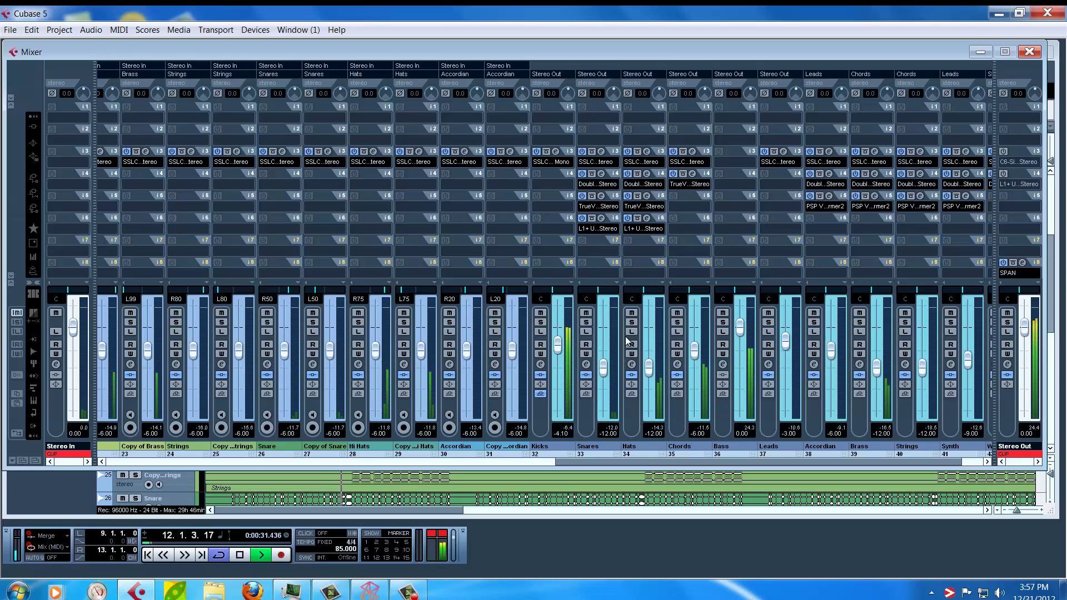
pyautogui.click(541, 323)
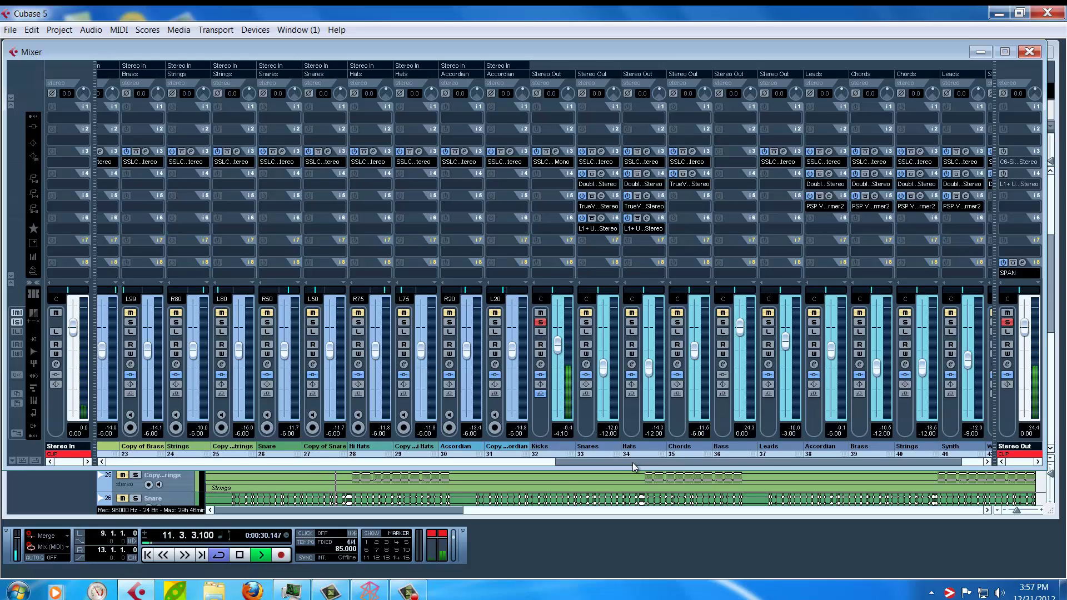
# - Compare the Kick and Copy of Kick channels by taking each out of solo and back in, and stop playback
pyautogui.moveTo(629, 462); pyautogui.dragTo(340, 478)
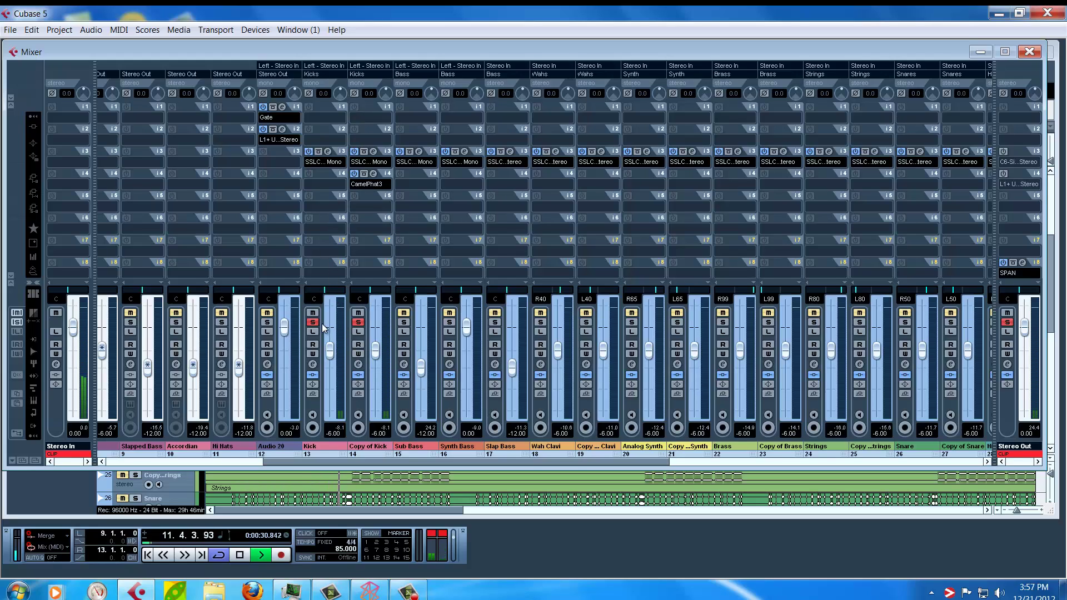
pyautogui.click(358, 322)
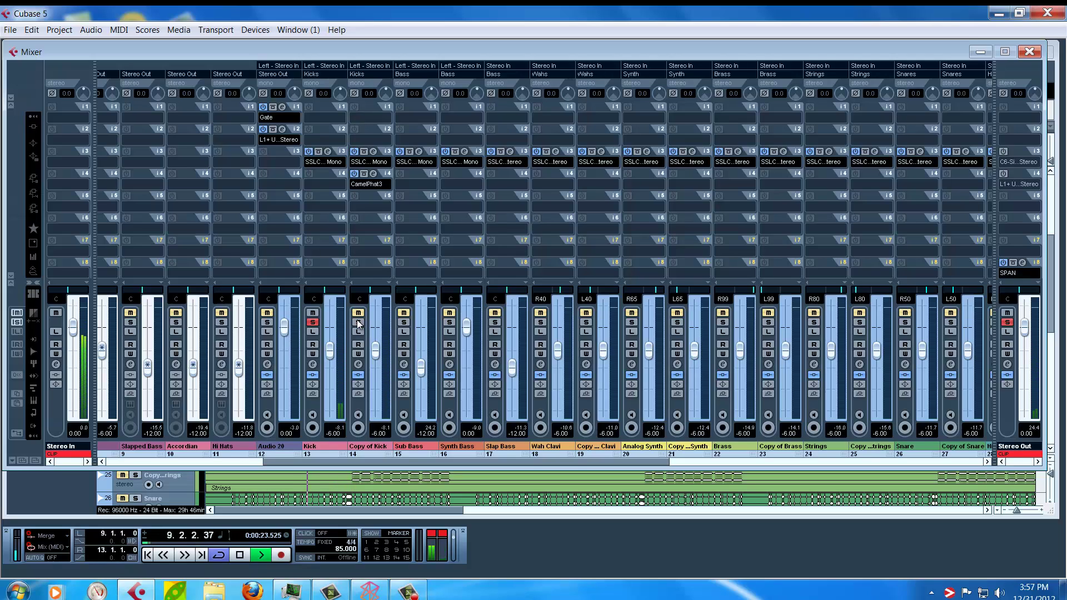
pyautogui.click(359, 322)
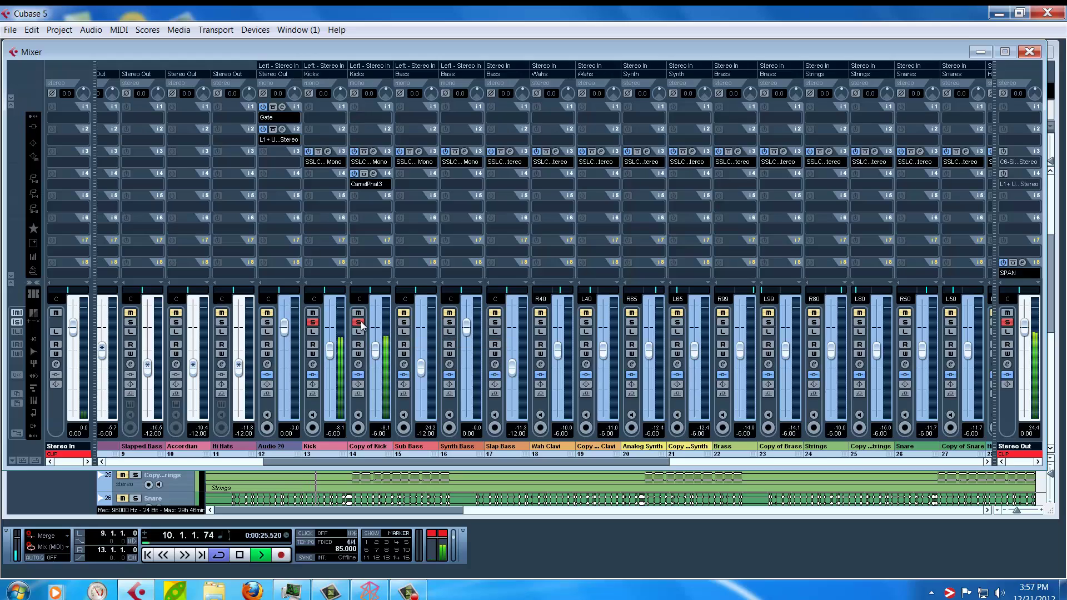
pyautogui.click(311, 326)
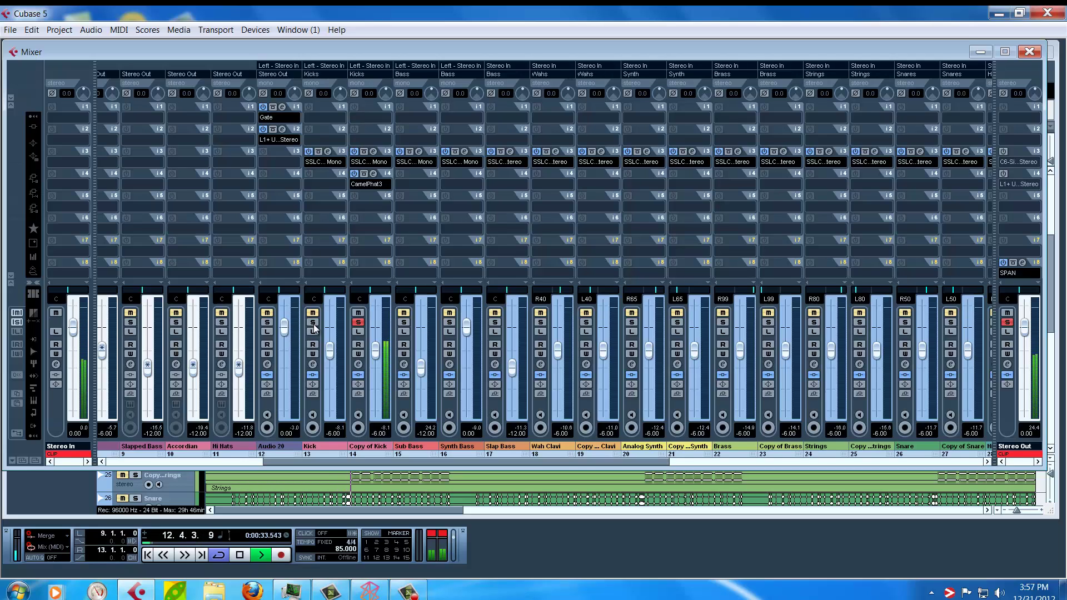
pyautogui.click(313, 324)
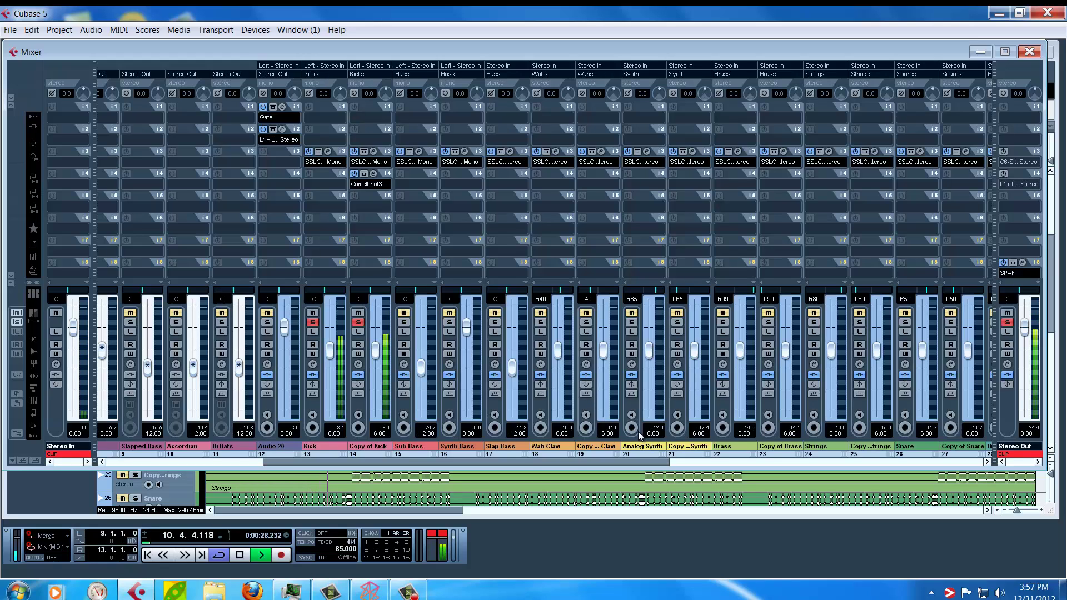
pyautogui.press('space')
# - Activate inserts 4, 5 and 6 on the Snares group channel one by one during solo playback, and stop playback
pyautogui.hscroll(5, 638, 431)
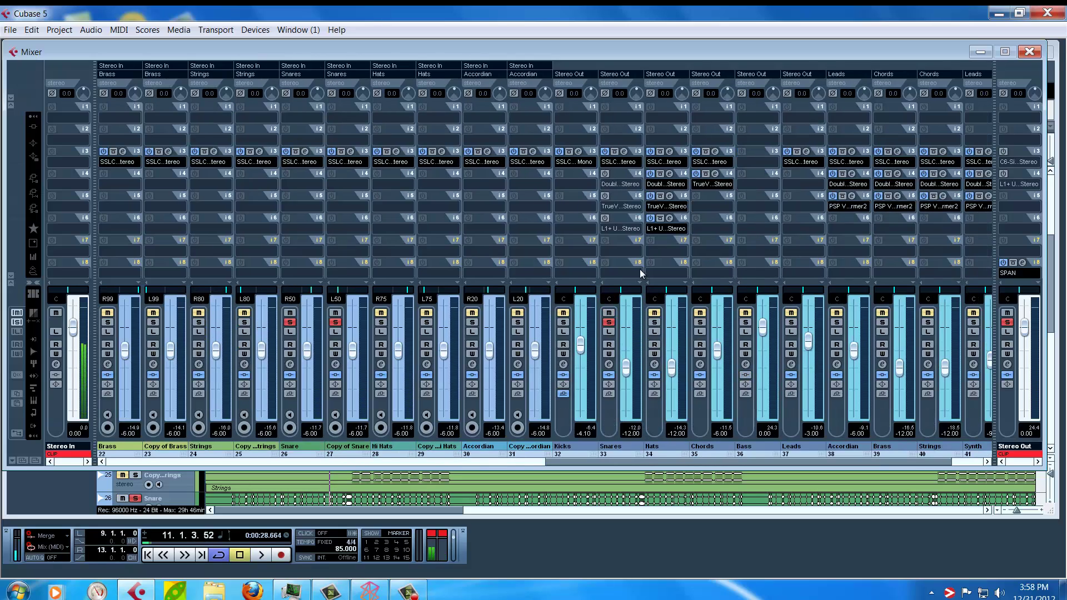
pyautogui.press('space')
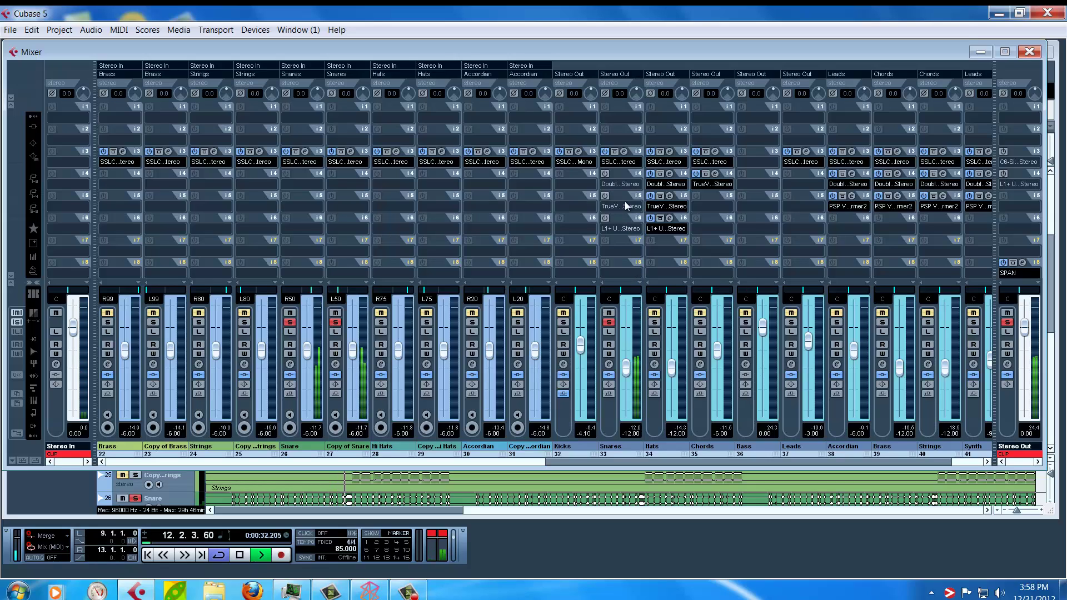
pyautogui.click(604, 174)
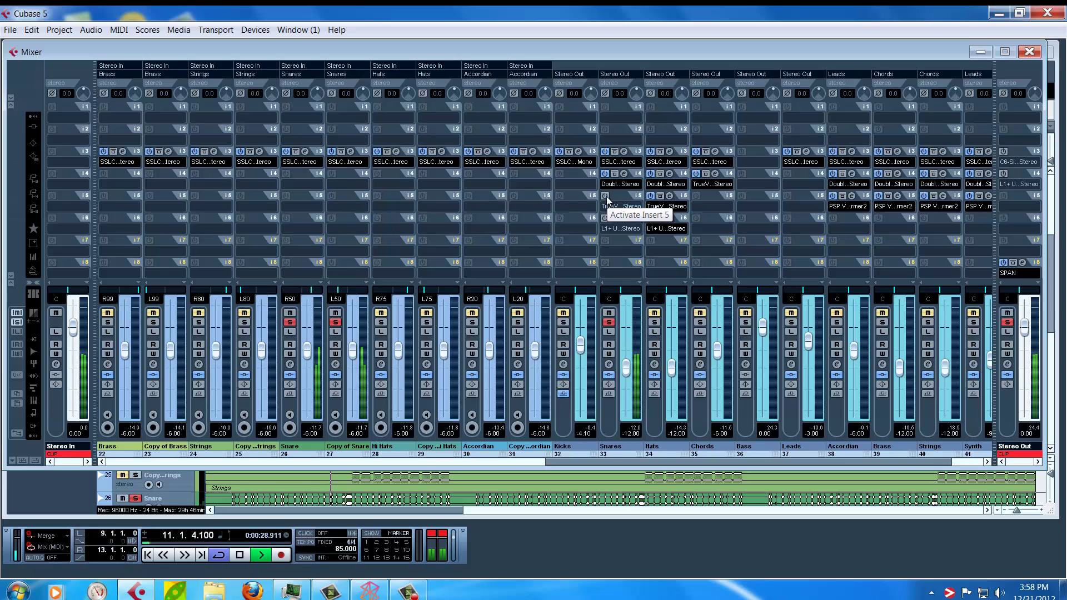
pyautogui.click(606, 196)
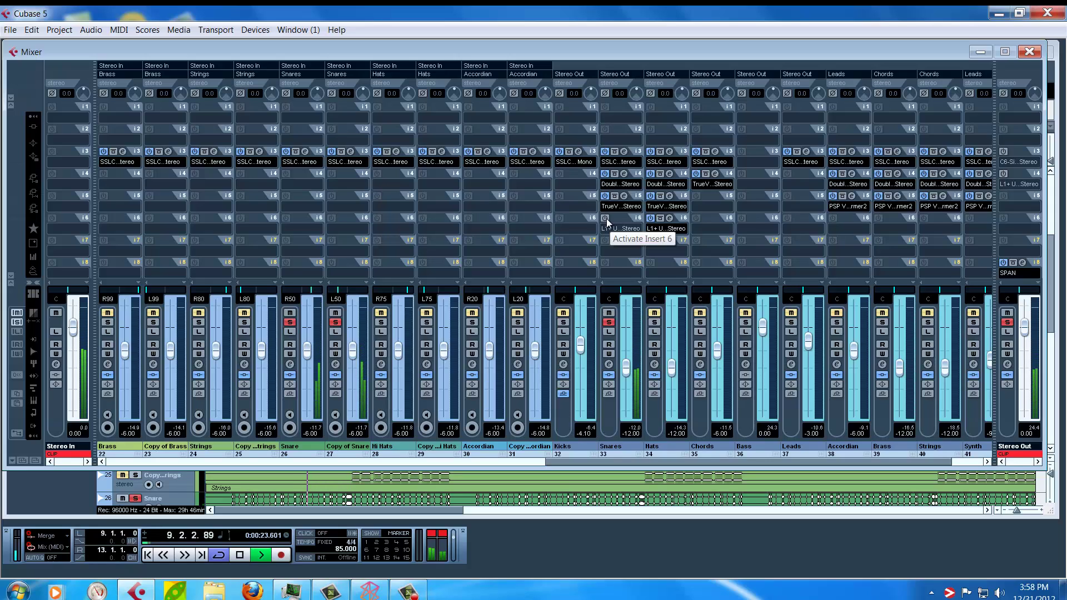
pyautogui.click(605, 218)
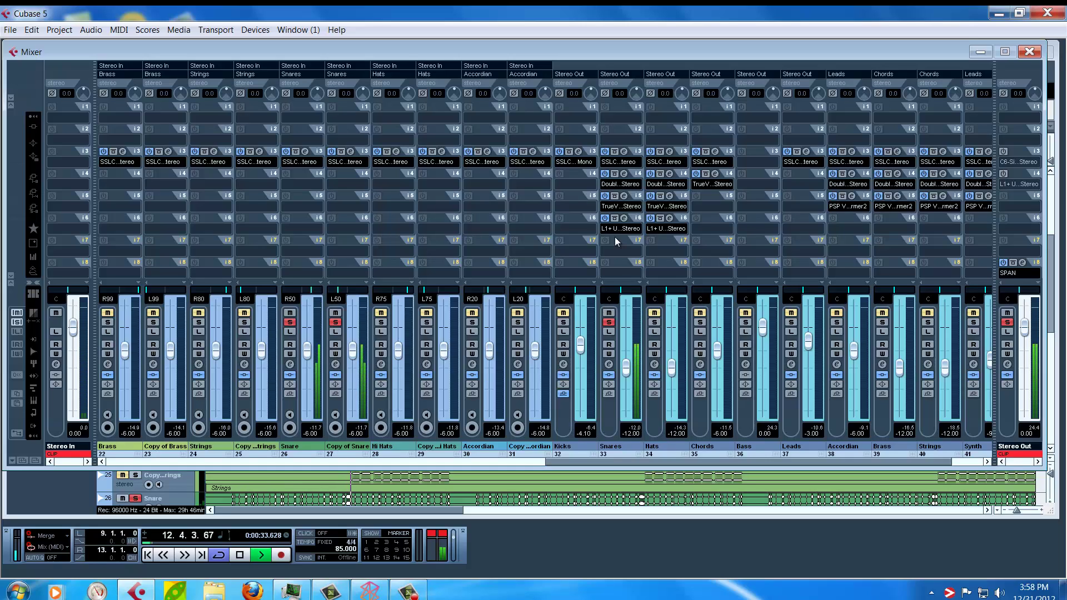
pyautogui.press('space')
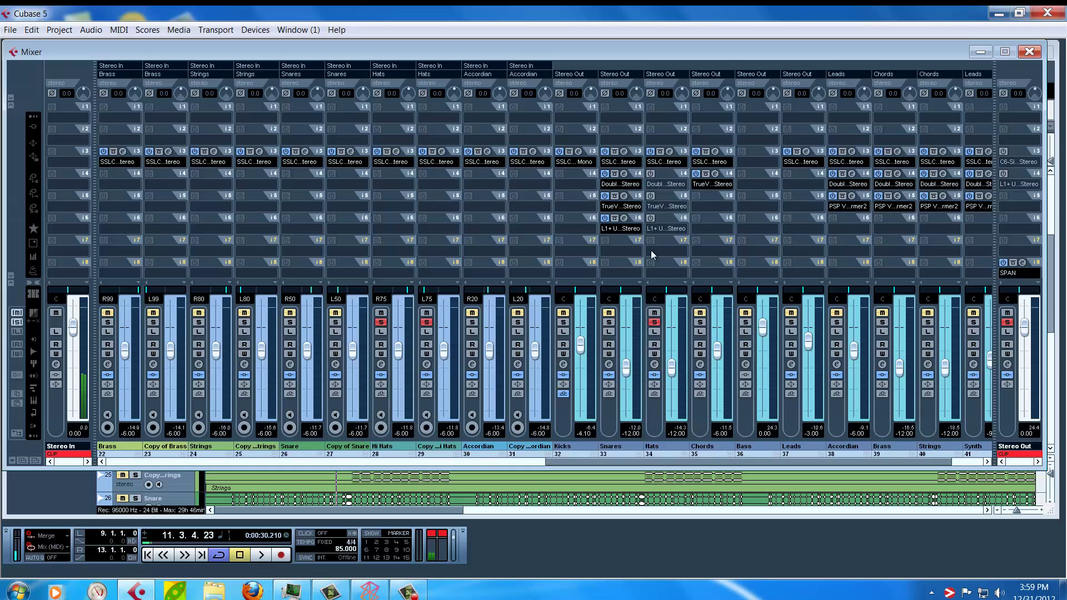
# - Play the soloed hi-hats and activate inserts 4, 5 and 6 on the Hats group channel one by one
pyautogui.press('space')
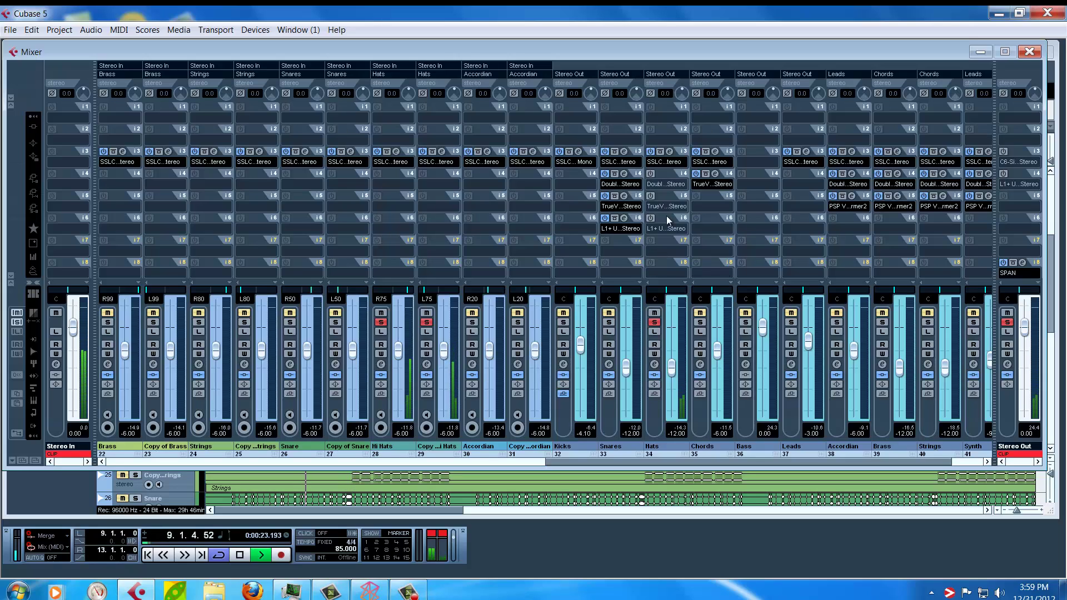
pyautogui.click(651, 175)
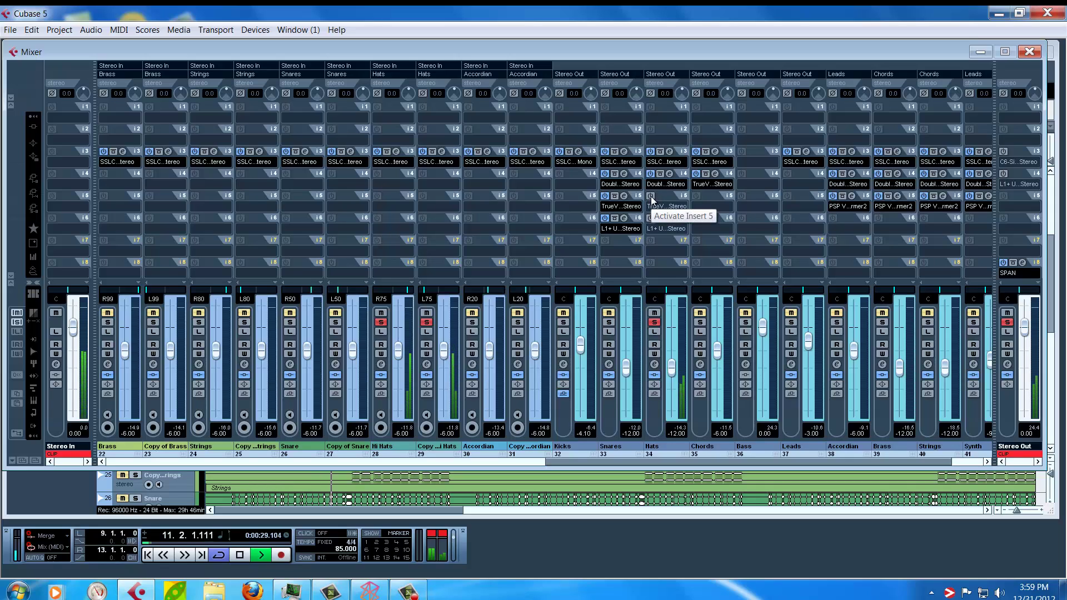
pyautogui.click(650, 197)
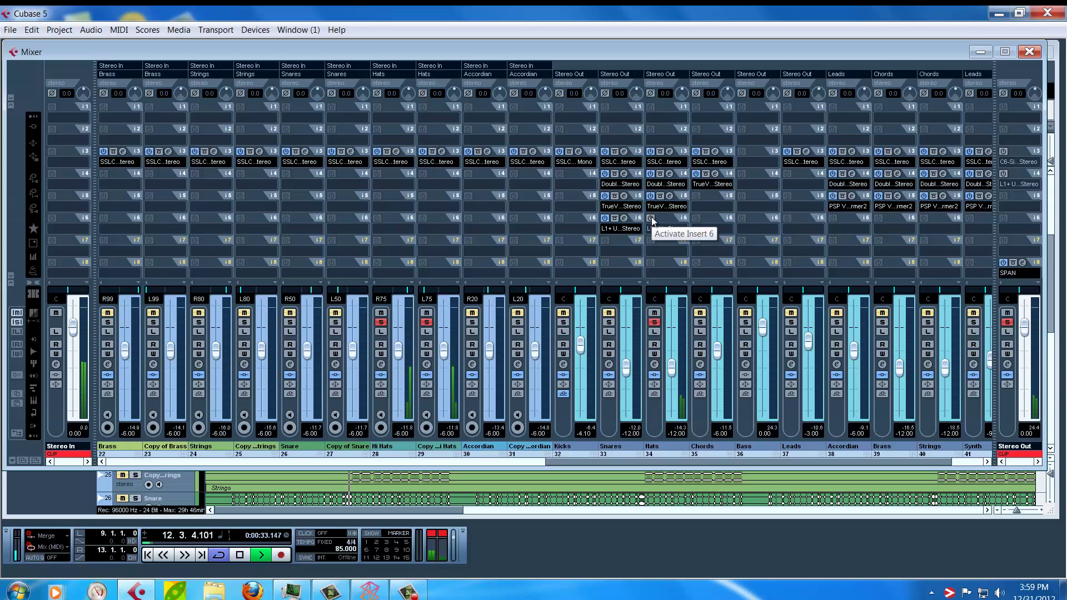
pyautogui.click(651, 219)
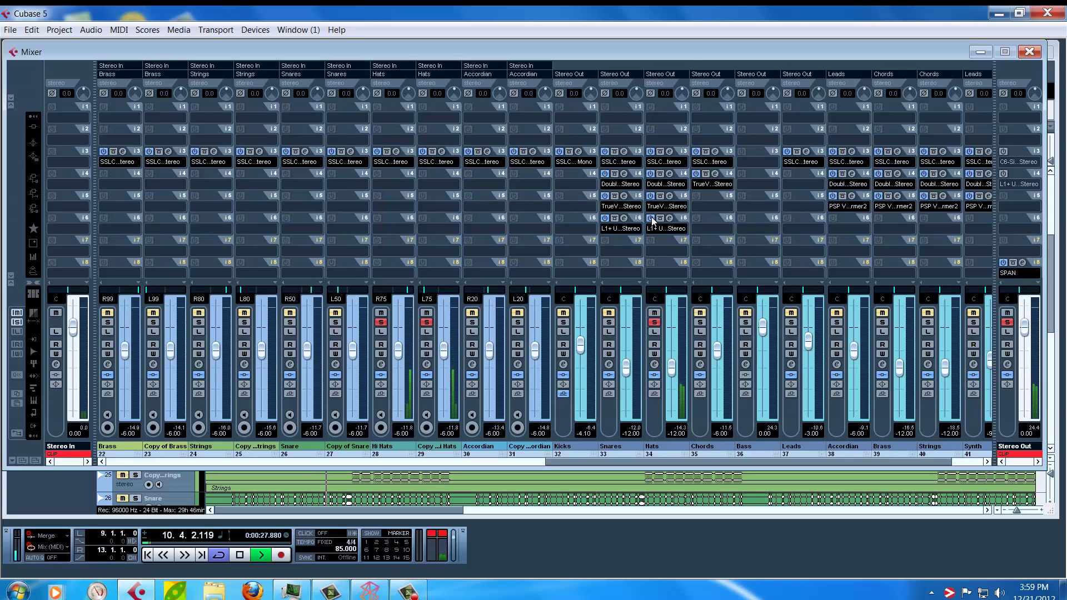
# - Stop the hi-hats playback, play the soloed Chords and Brass groups, activate inserts 4 and 5 on the Brass group channel, and stop playback
pyautogui.press('space')
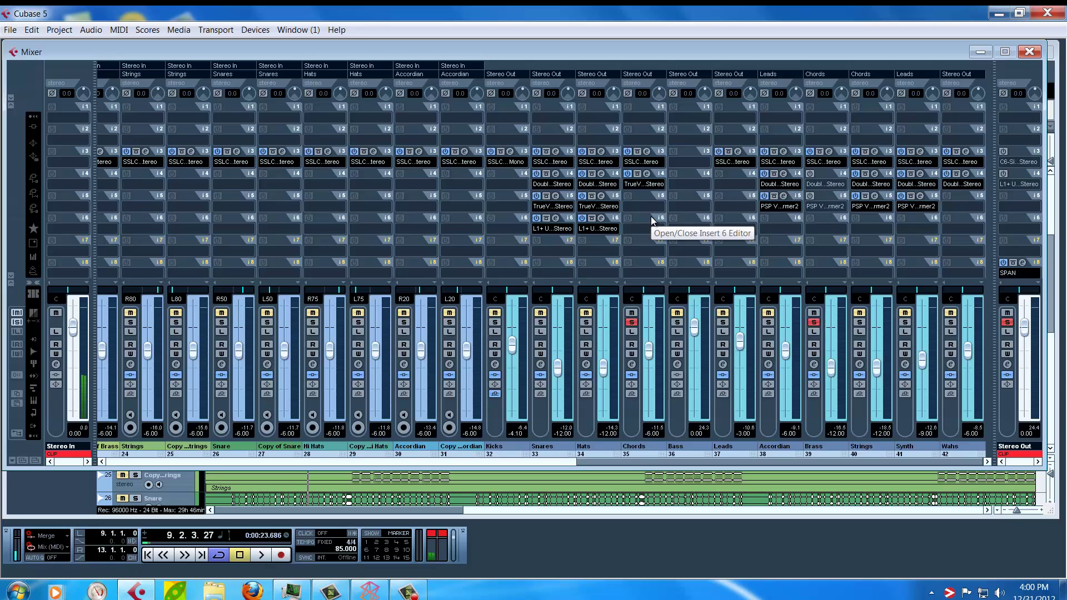
pyautogui.press('space')
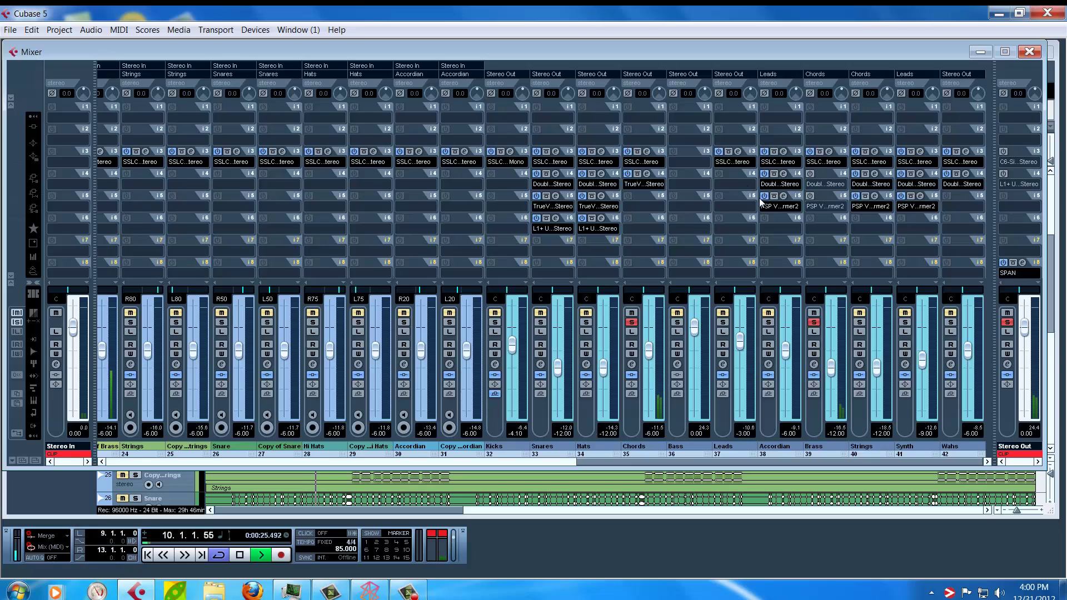
pyautogui.click(810, 174)
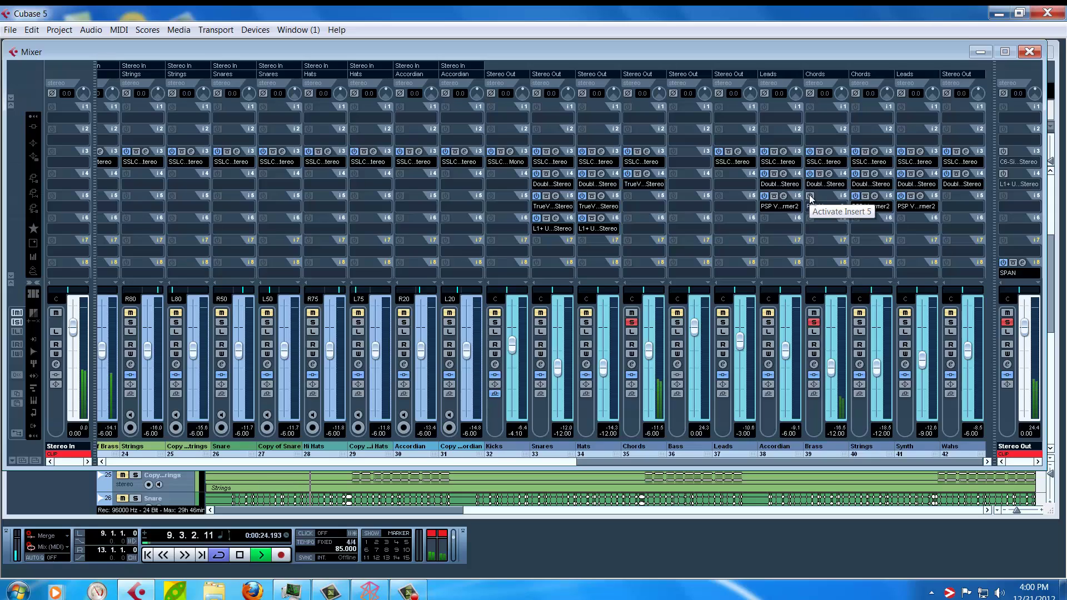
pyautogui.click(810, 196)
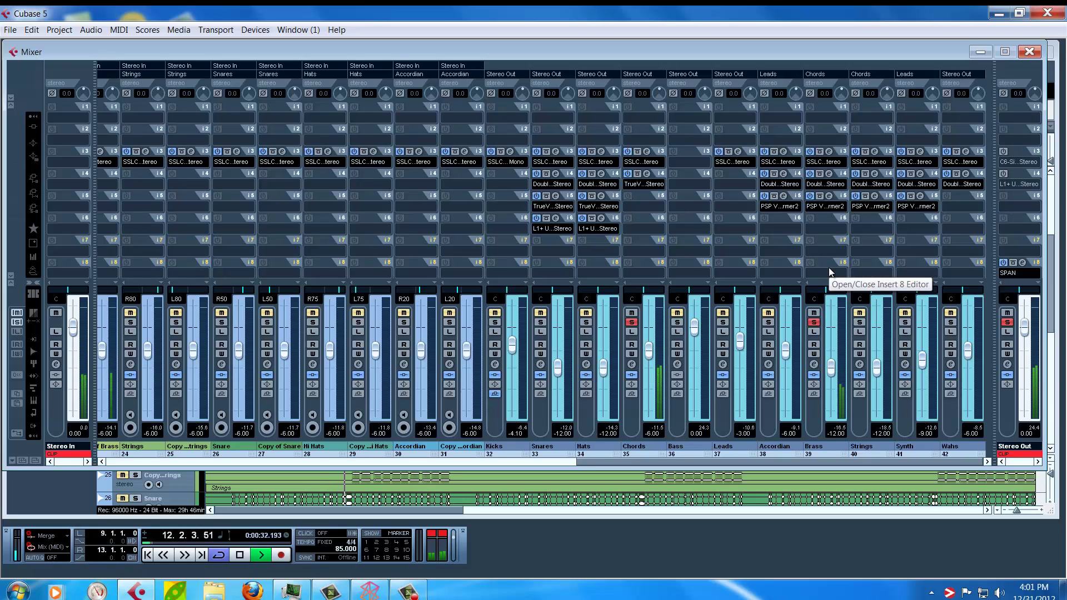
pyautogui.press('space')
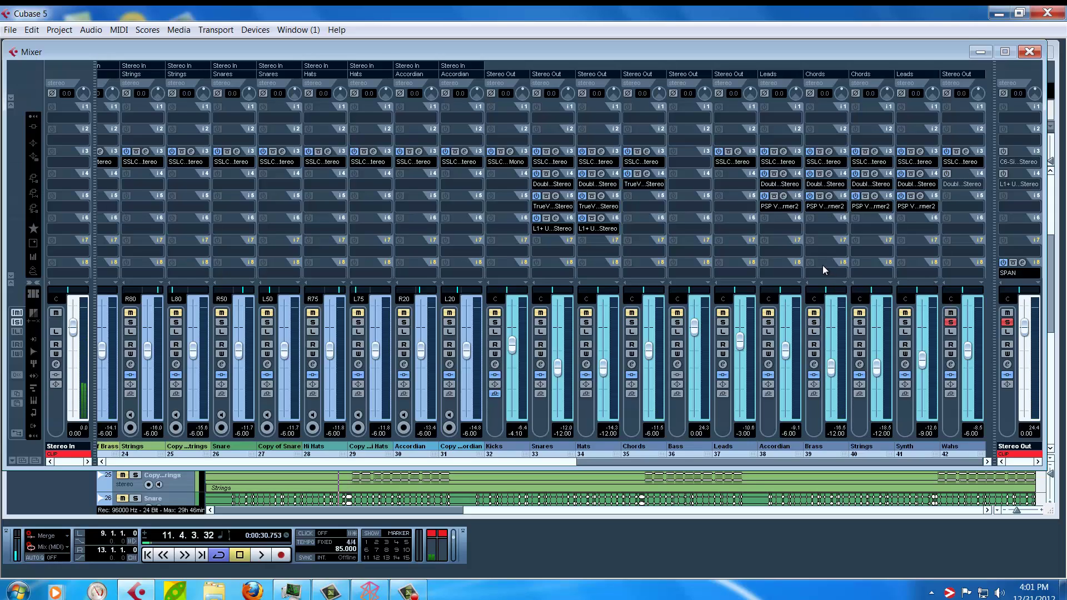
# - Play the soloed Wahs group and activate insert 4 on its group channel
pyautogui.press('space')
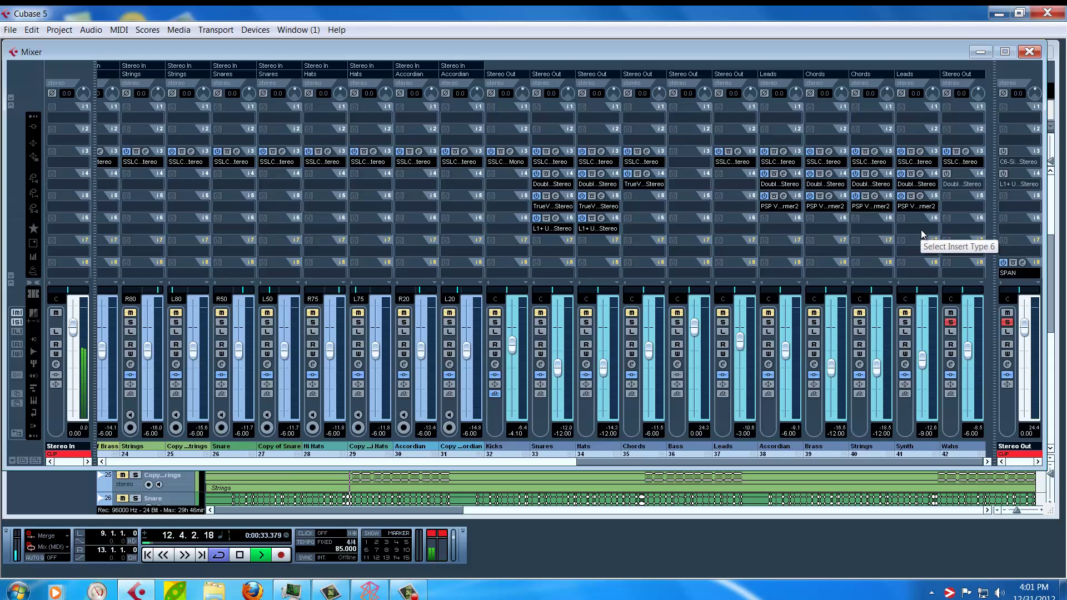
pyautogui.click(948, 175)
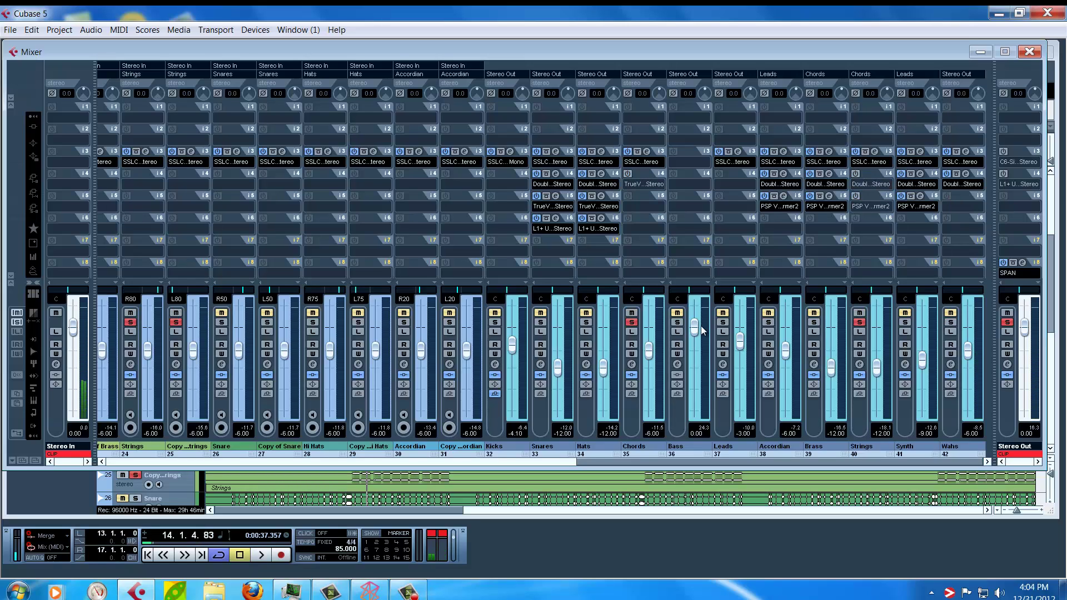
# - During playback of the soloed strings, activate insert 4 on the Chords group and inserts 4 and 5 on the Strings group, and stop playback
pyautogui.press('space')
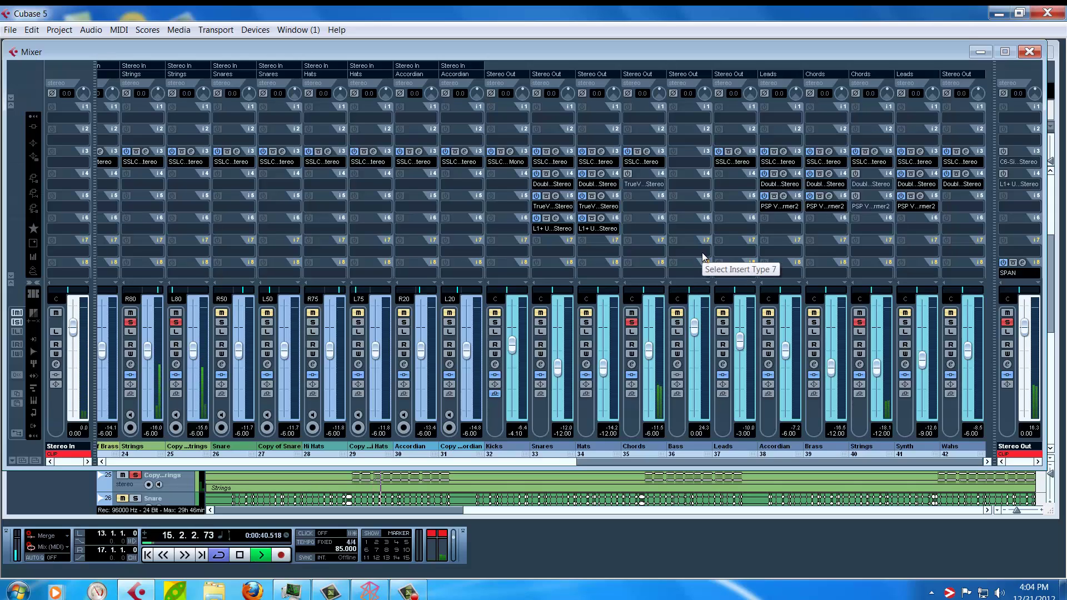
pyautogui.click(629, 175)
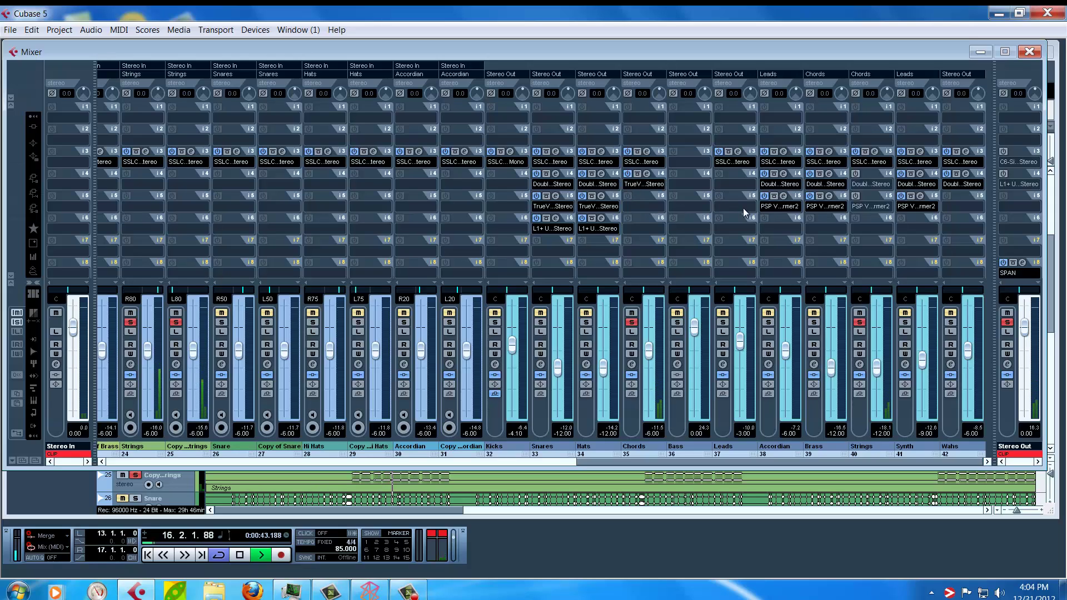
pyautogui.click(856, 174)
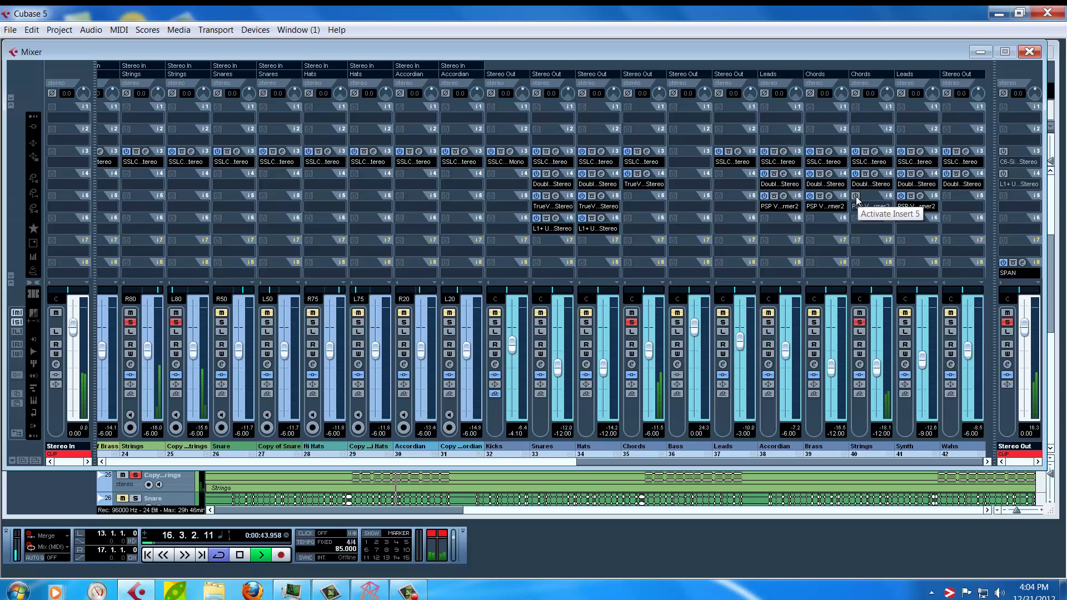
pyautogui.click(856, 198)
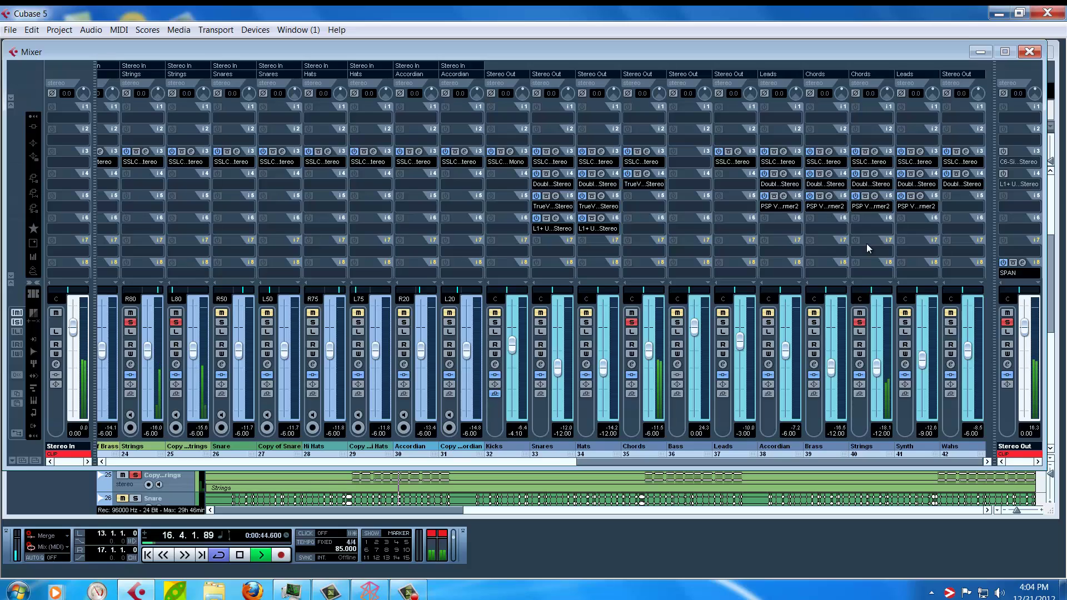
pyautogui.press('space')
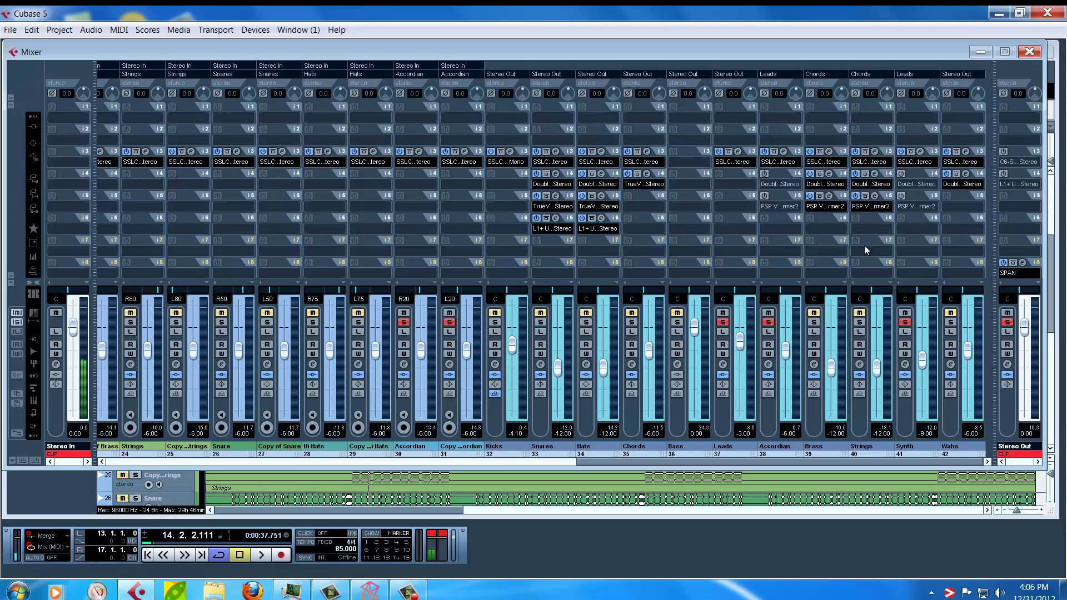
# - Play the soloed lead groups over bars 13 to 17 and compare them with the Wahs group briefly added to the solo
pyautogui.press('space')
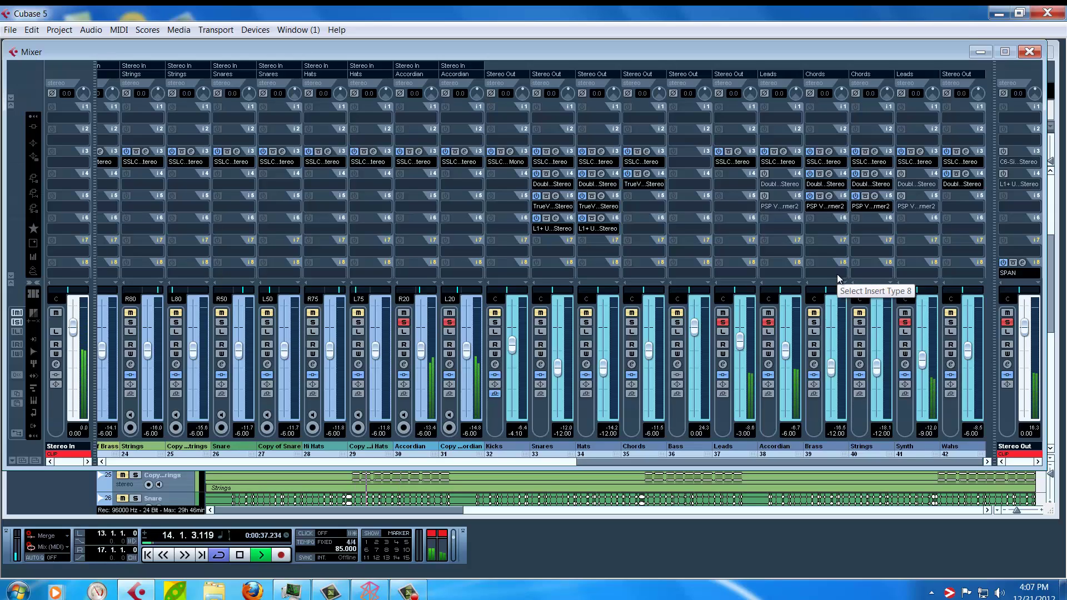
pyautogui.click(952, 323)
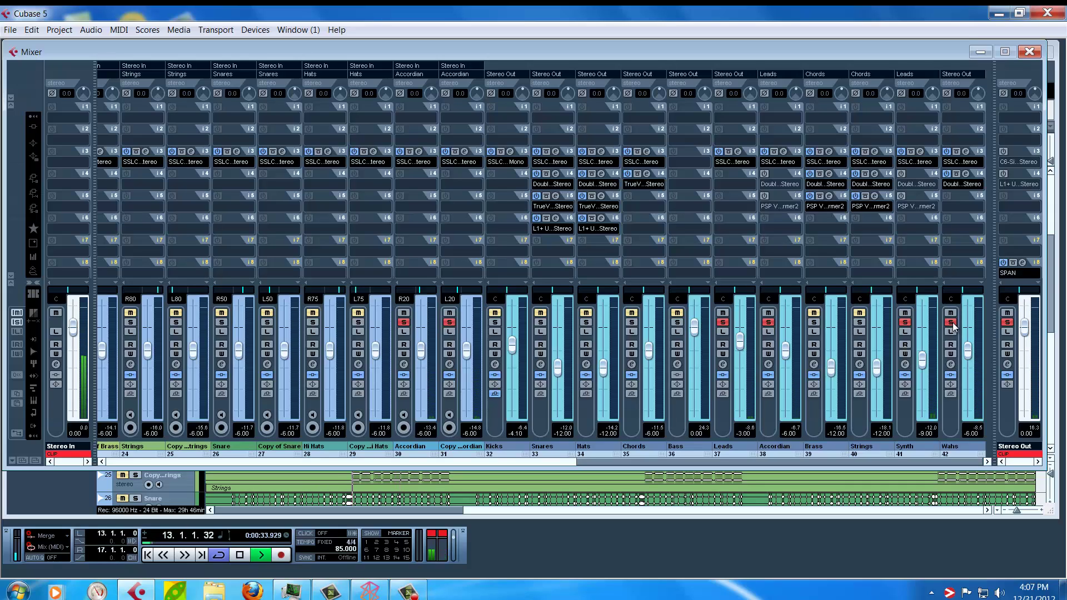
pyautogui.click(952, 323)
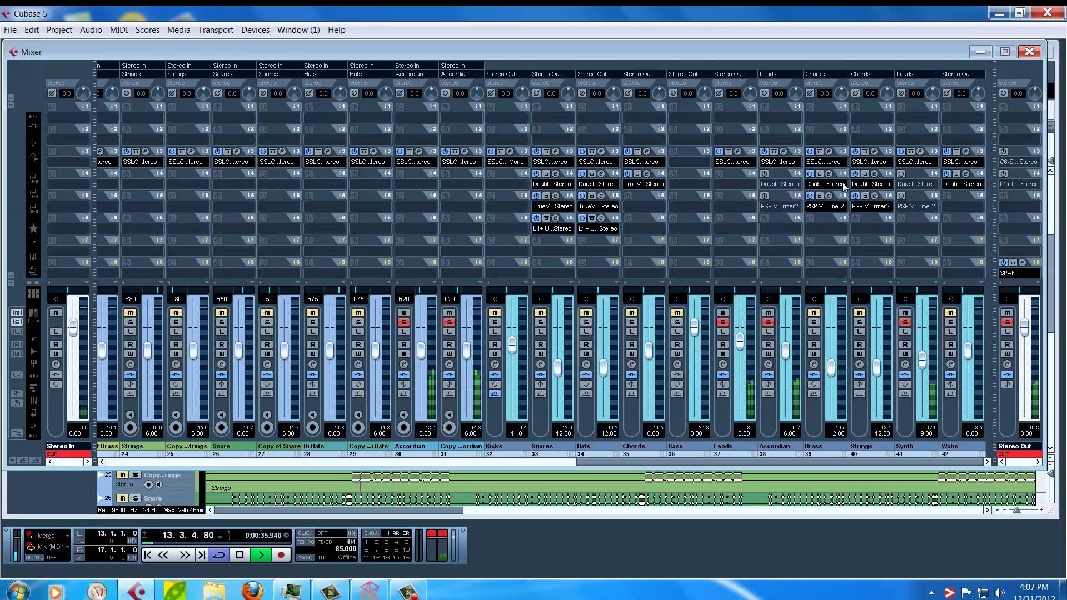
# - Activate insert 4 and insert 5 on both the Accordian and Synth group channels during solo playback, and stop playback
pyautogui.click(764, 174)
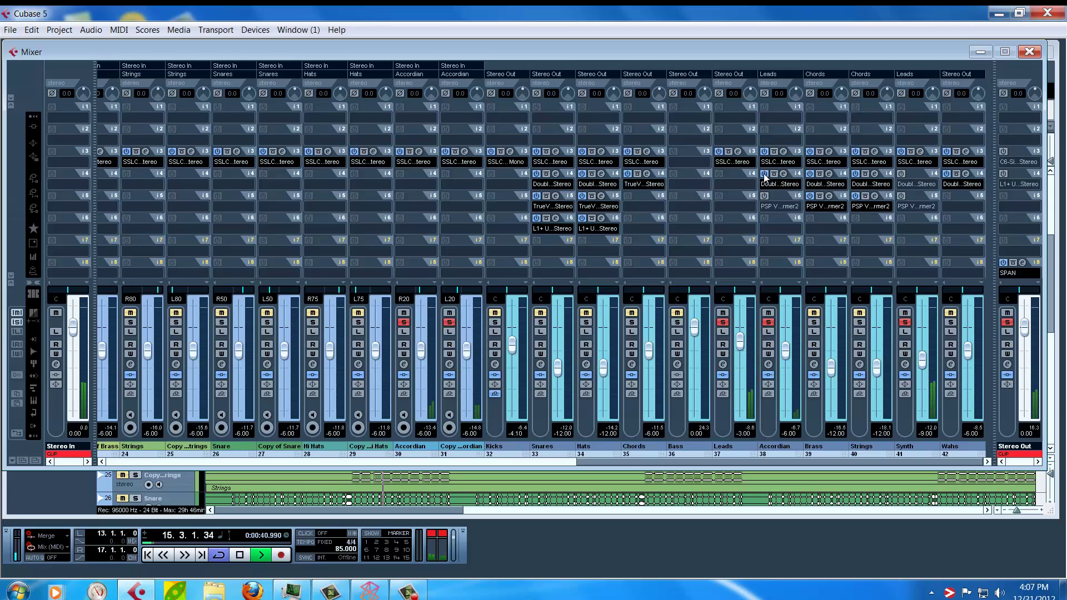
pyautogui.click(902, 174)
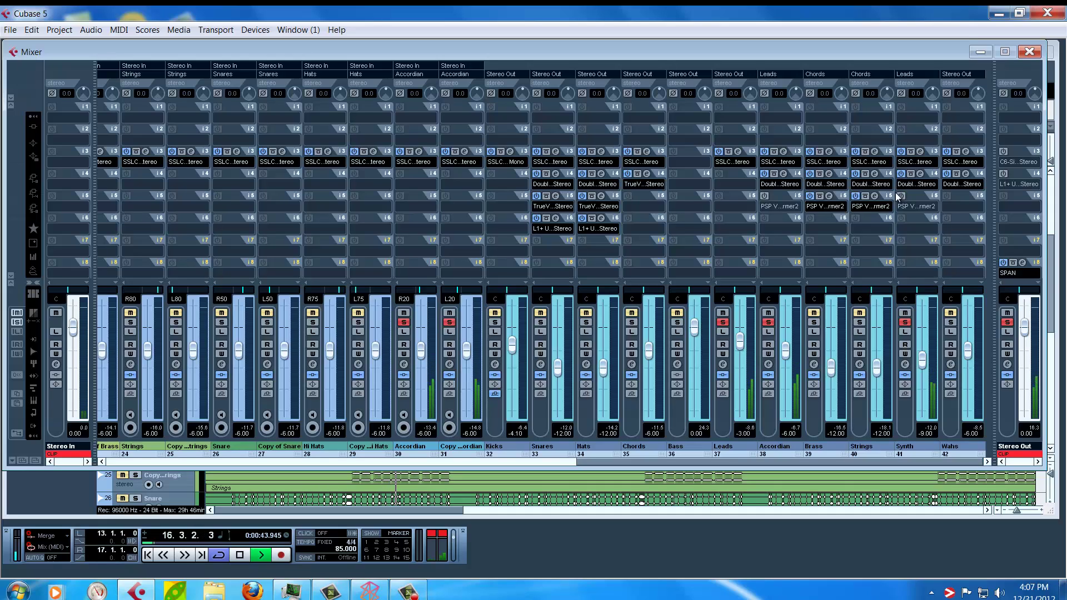
pyautogui.click(764, 196)
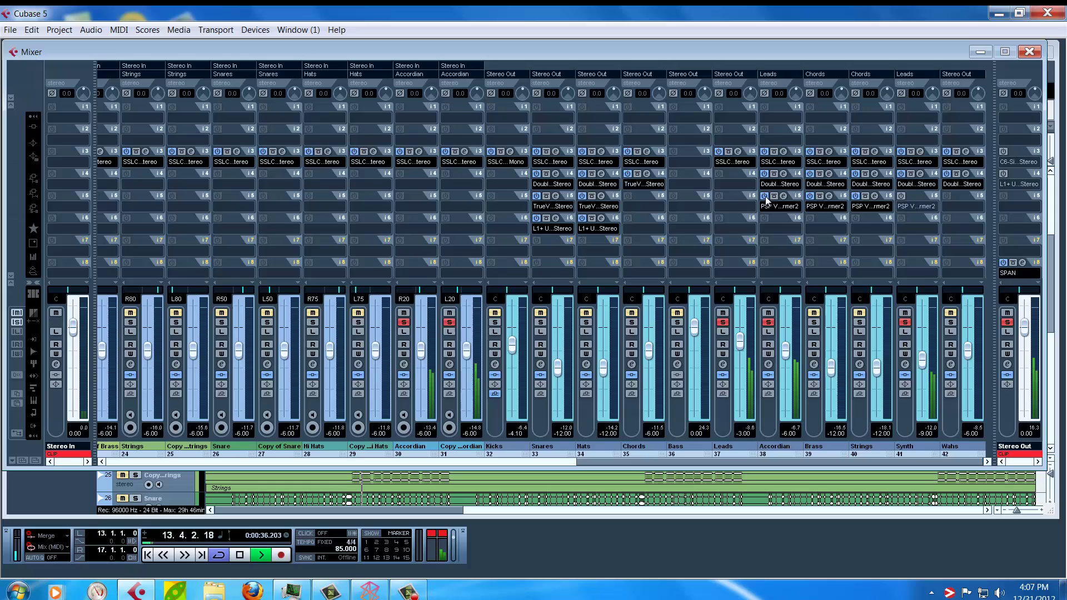
pyautogui.click(901, 196)
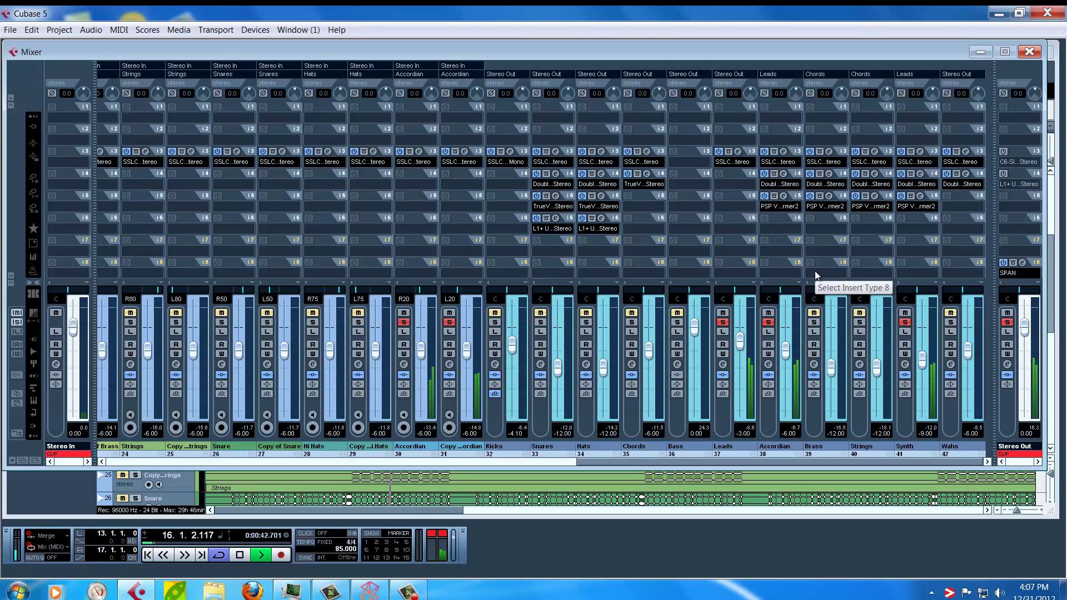
pyautogui.press('space')
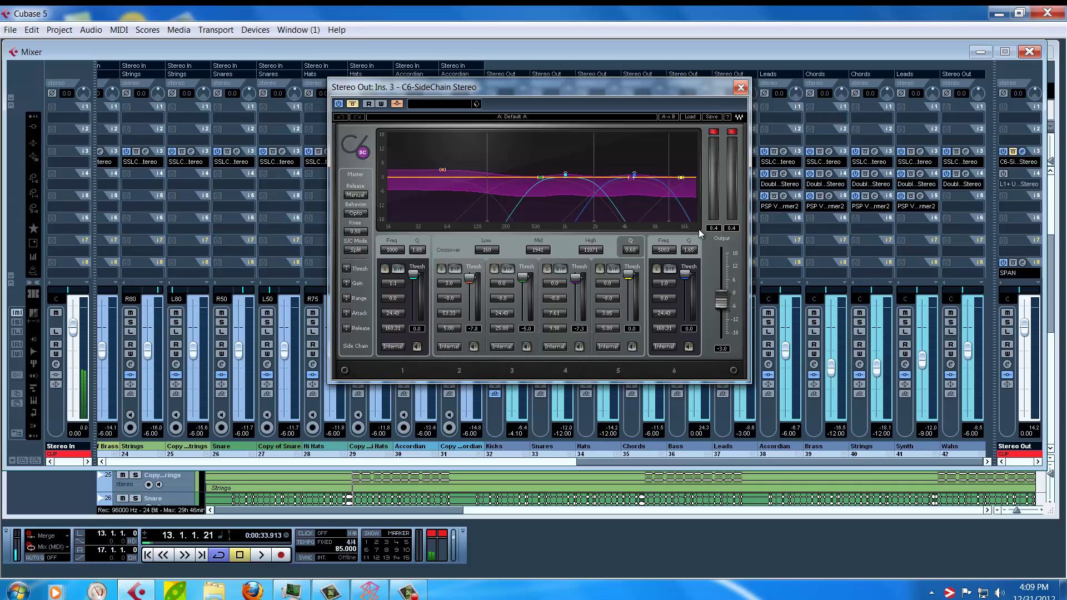
# - Play the full mix, take the C6-SideChain on Stereo Out off bypass, activate the L1+ on its insert 4, and stop playback
pyautogui.press('space')
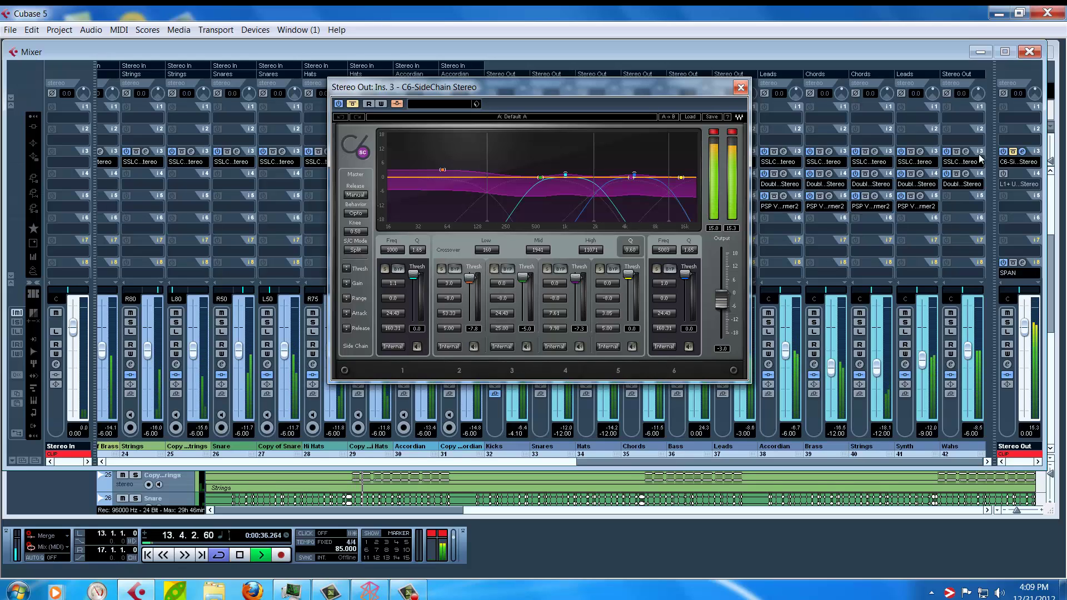
pyautogui.click(1013, 151)
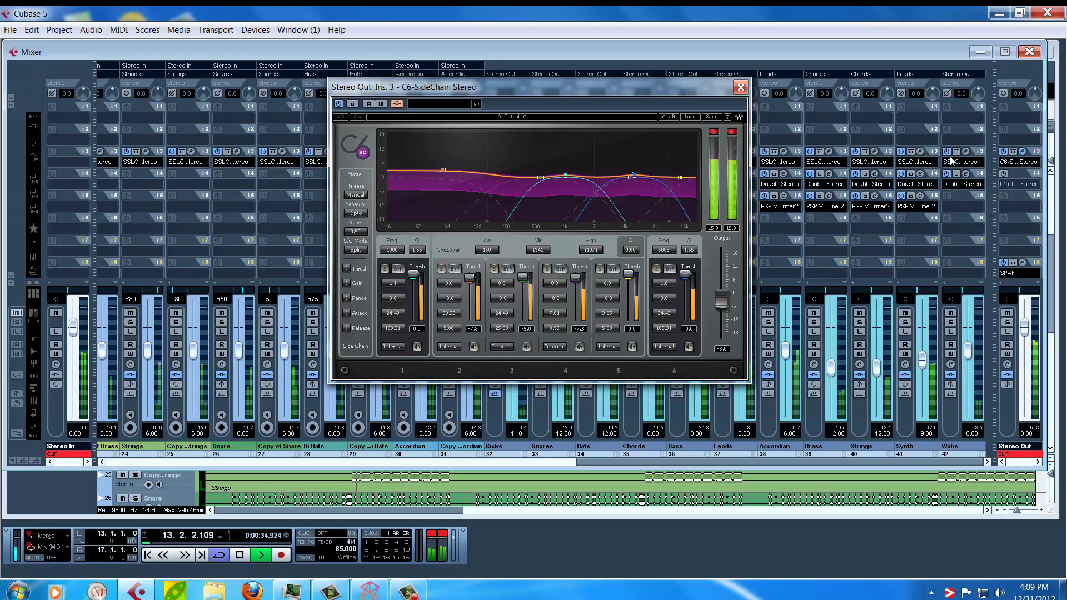
pyautogui.click(1004, 174)
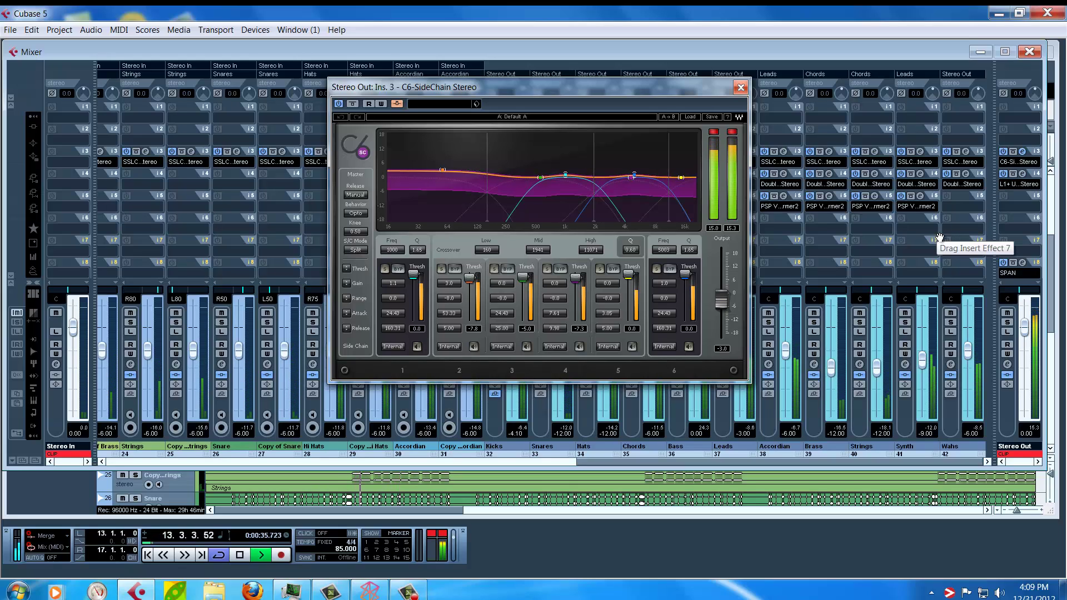
pyautogui.press('space')
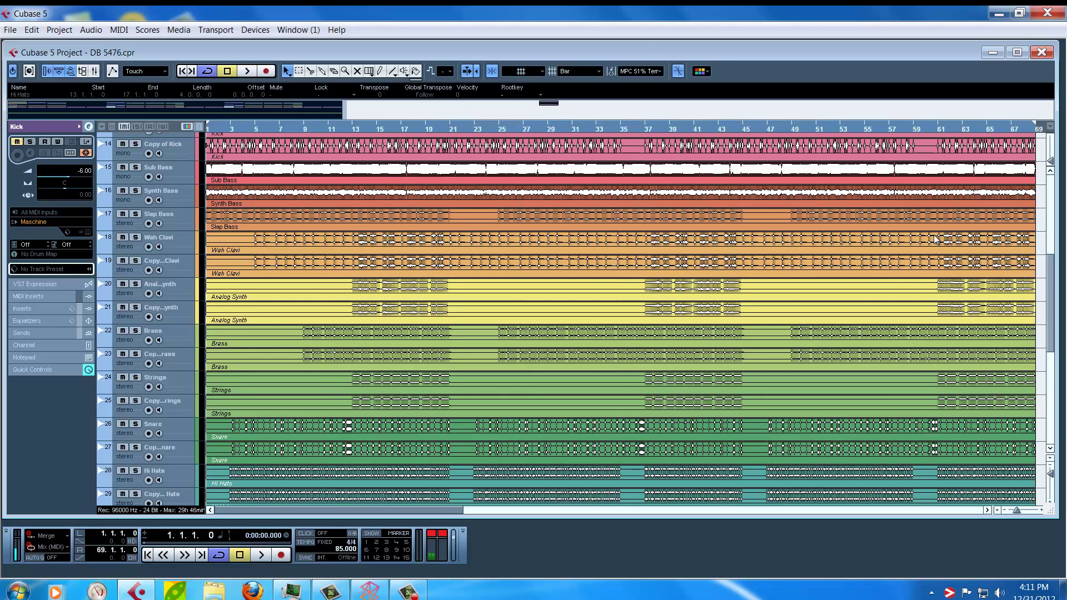
# - Play the whole arrangement from bar 1 in the project window and look through the tracks down to the group tracks
pyautogui.press('space')
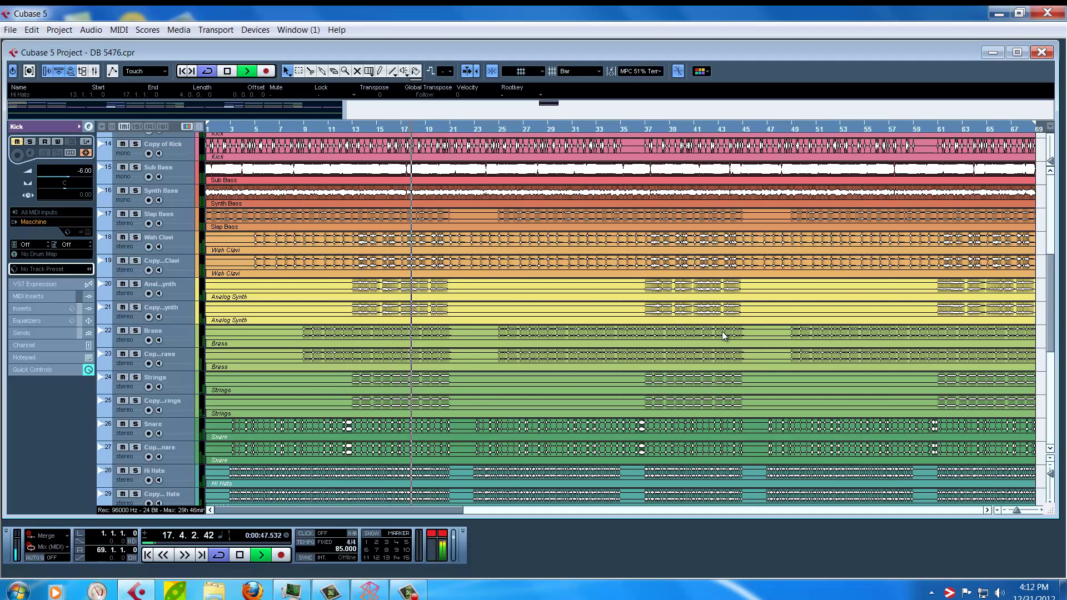
pyautogui.scroll(-5, 722, 331)
pyautogui.scroll(4, 722, 331)
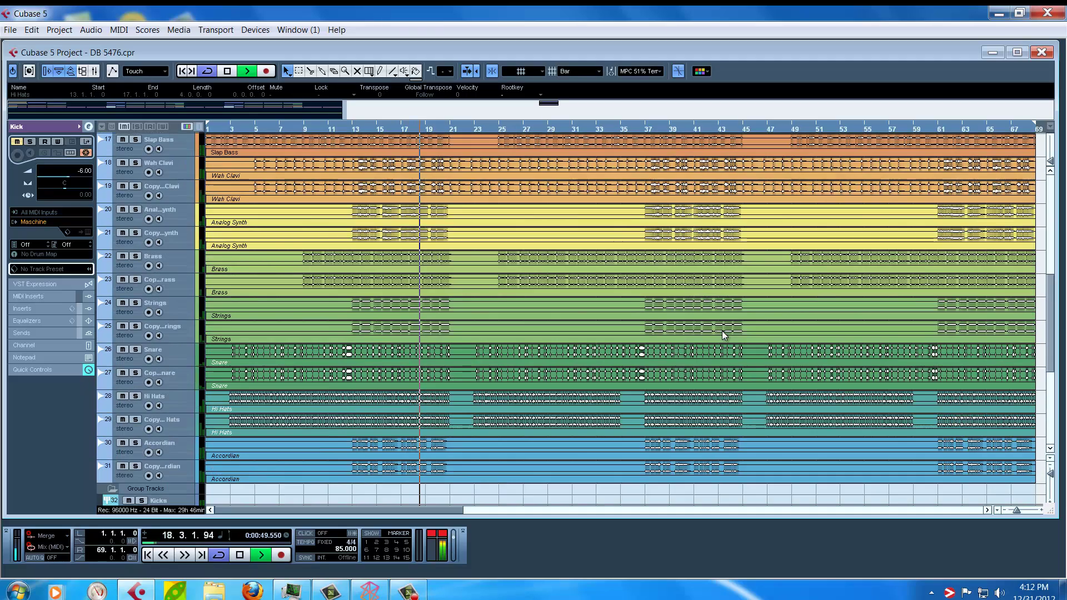
pyautogui.scroll(1, 721, 331)
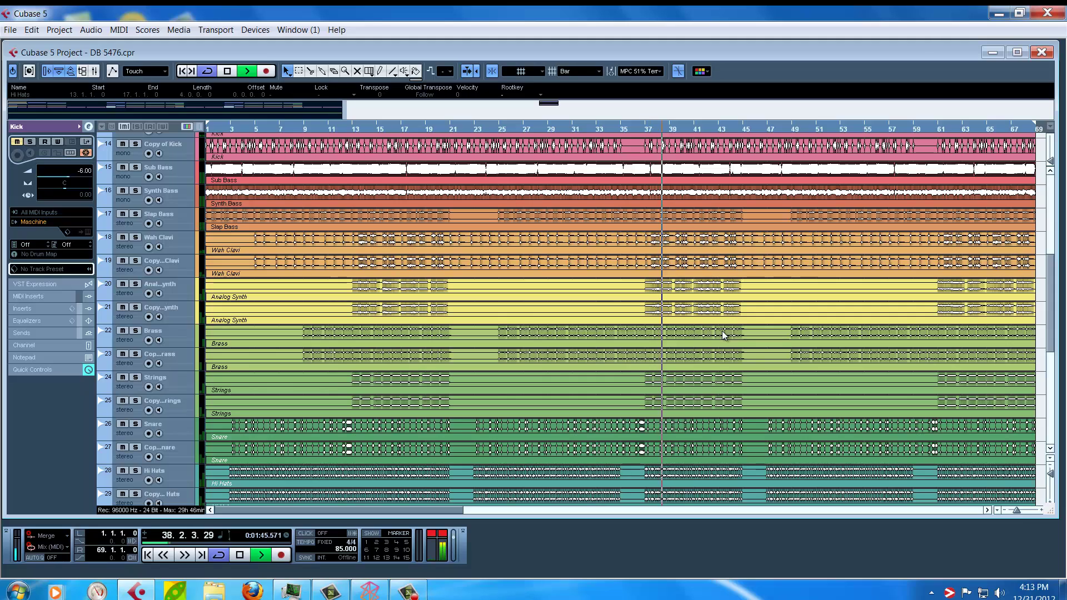
# - Check the VST Performance meter during playback, close it, and view the end of the arrangement beyond bar 69
pyautogui.press('F12')
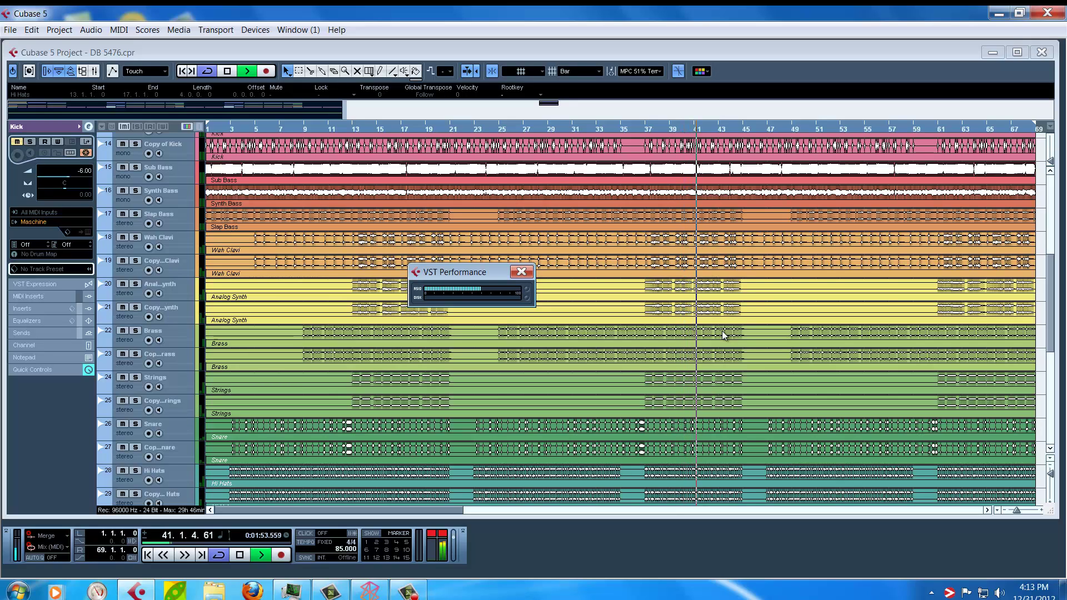
pyautogui.press('F12')
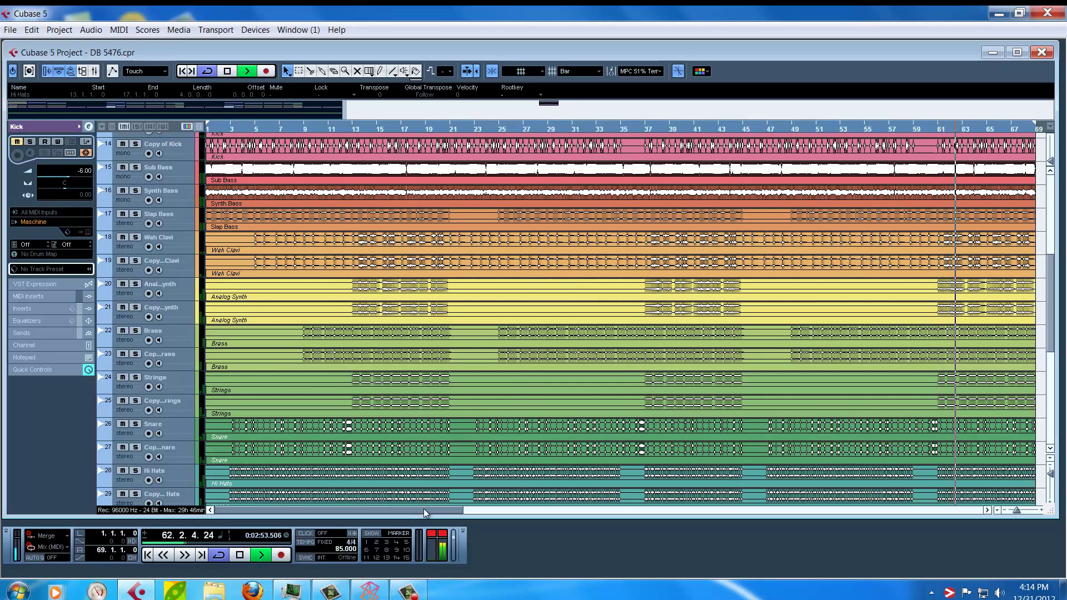
pyautogui.moveTo(424, 509); pyautogui.dragTo(448, 509)
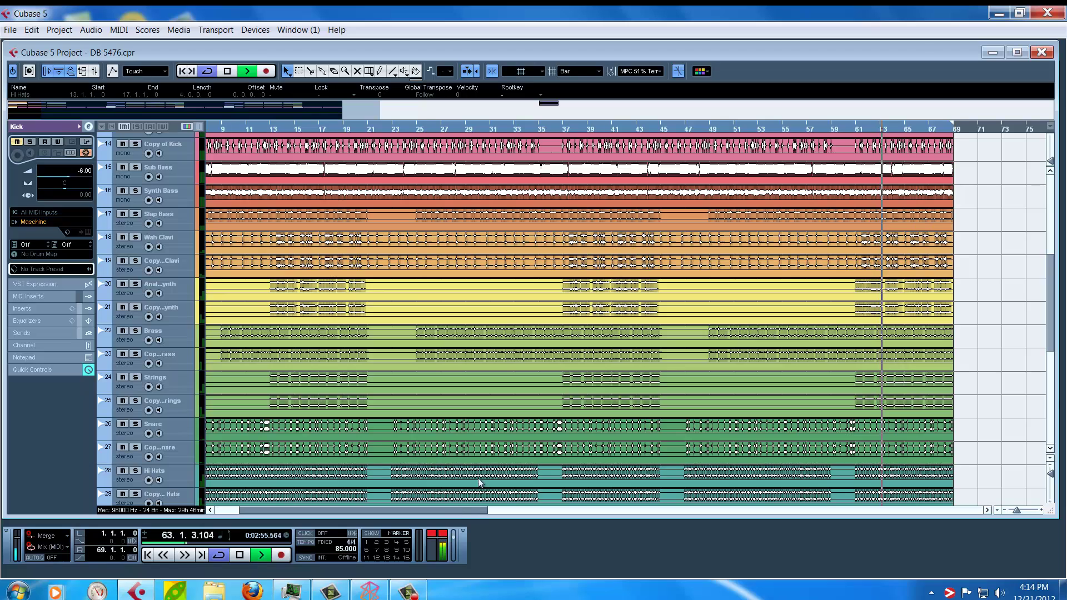